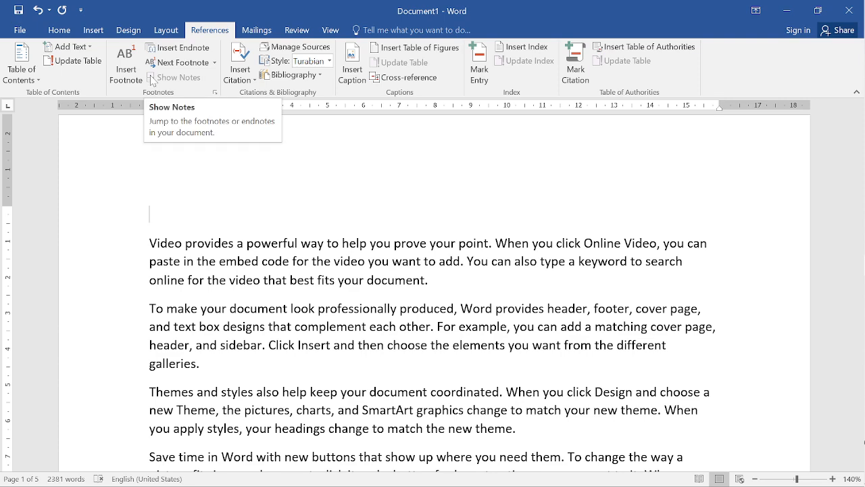
- Insert a footnote after "new theme" at the end of the first "Themes and styles" paragraph
scroll(432, 304, "down", 1)
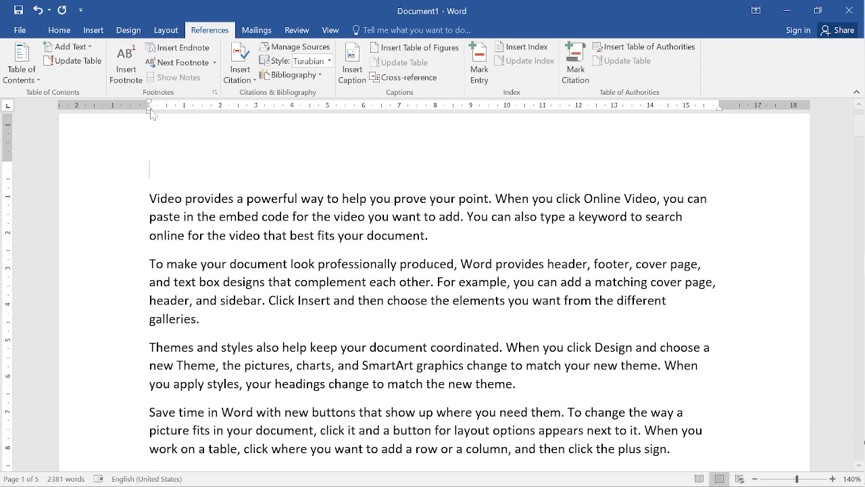
scroll(432, 305, "down", 1)
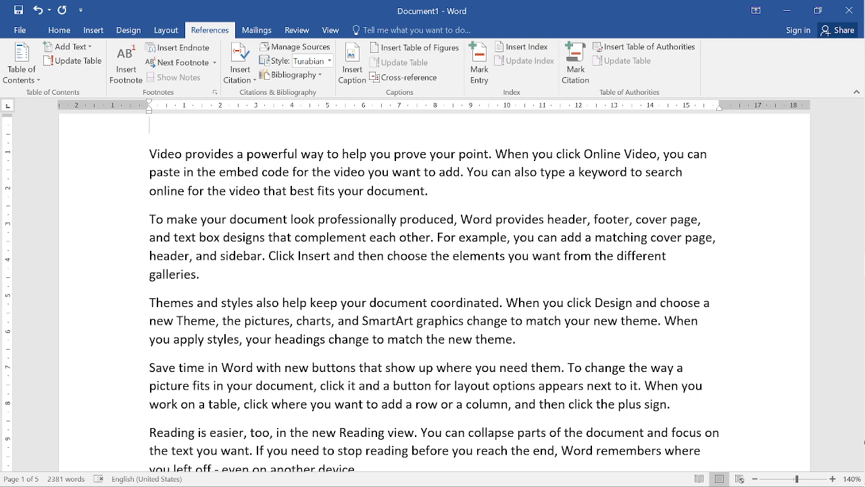
scroll(432, 292, "down", 1)
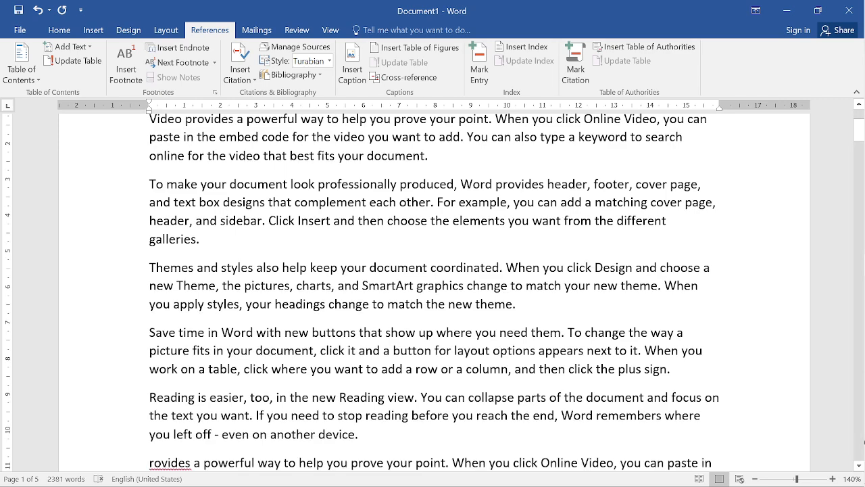
scroll(432, 292, "down", 1)
scroll(433, 293, "up", 5)
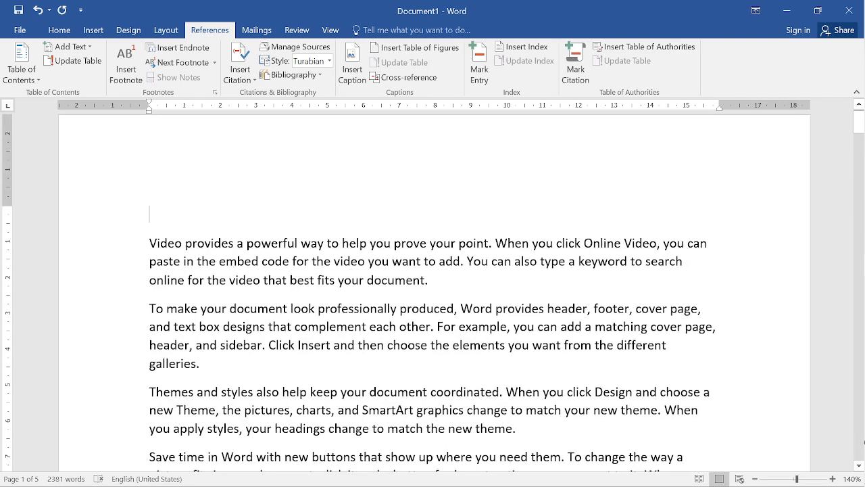
scroll(432, 293, "down", 4)
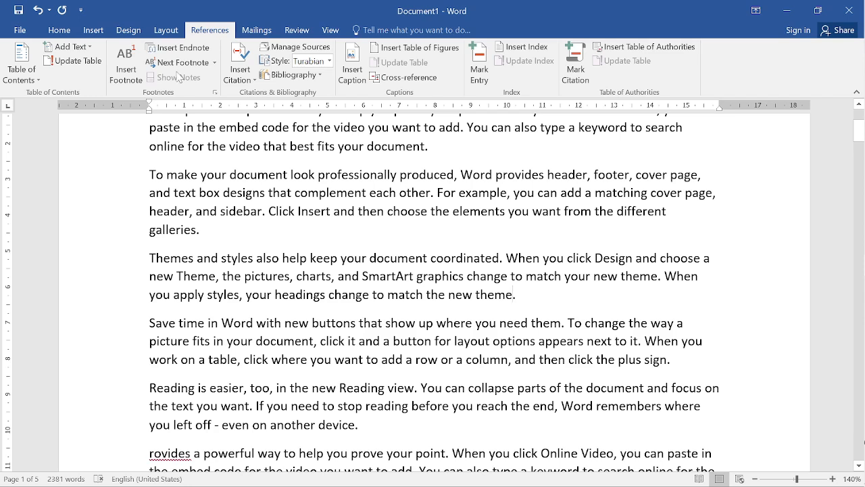
left_click(126, 64)
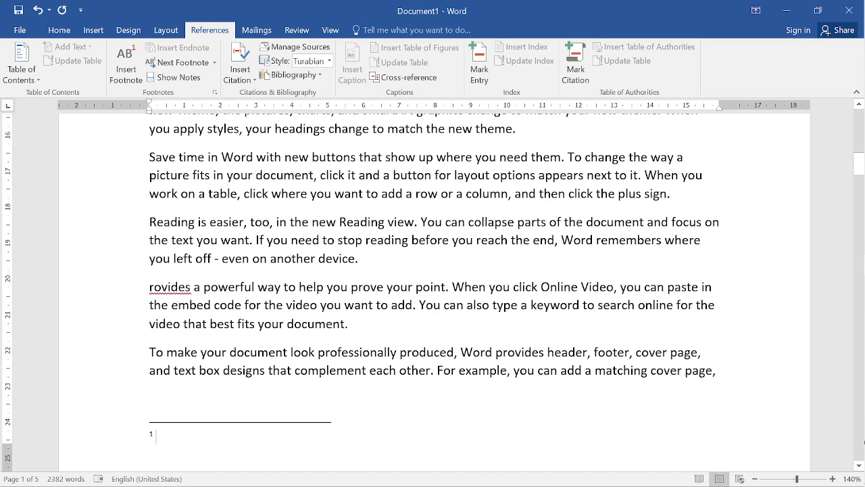
- Enter the footnote text "Theme based on 2015 version."
type("Theme")
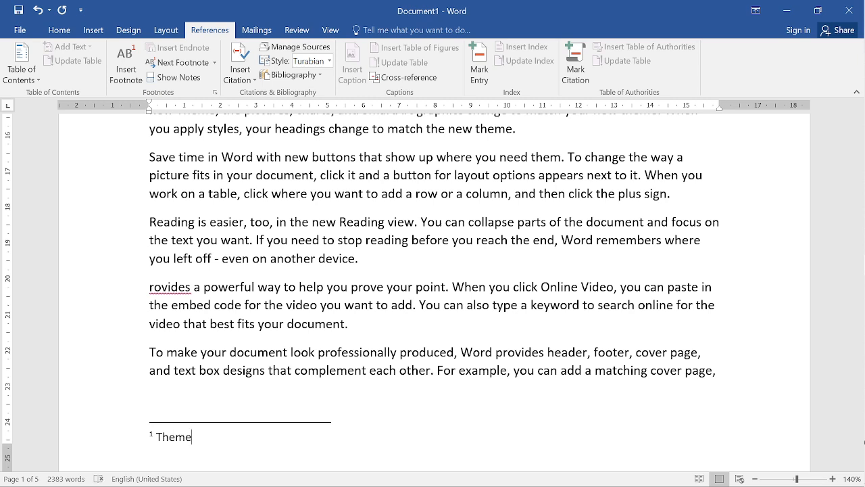
type(" based on 2015 versiomn")
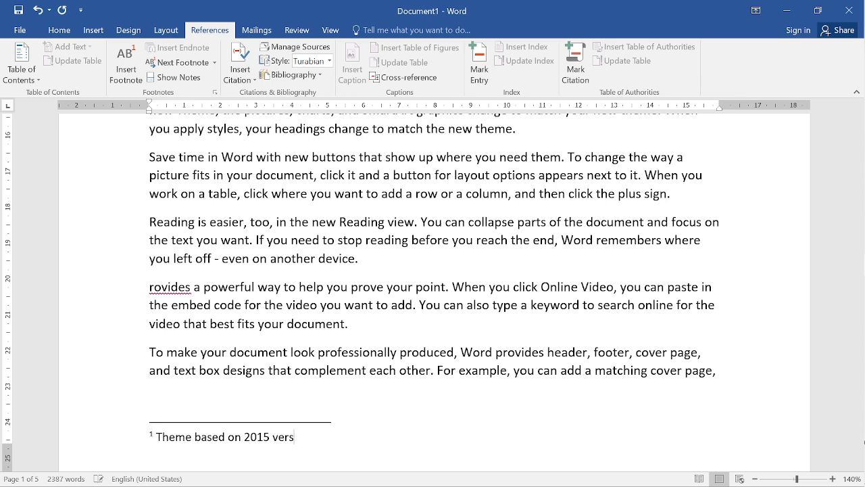
key("BackSpace")
key("BackSpace")
type("n.")
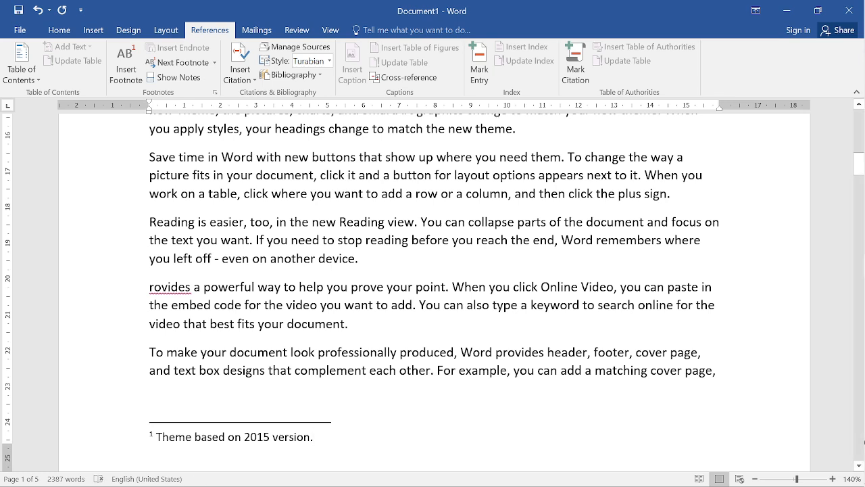
- Examine the new footnote at the foot of the page and find its reference mark in the body text
scroll(432, 291, "up", 4)
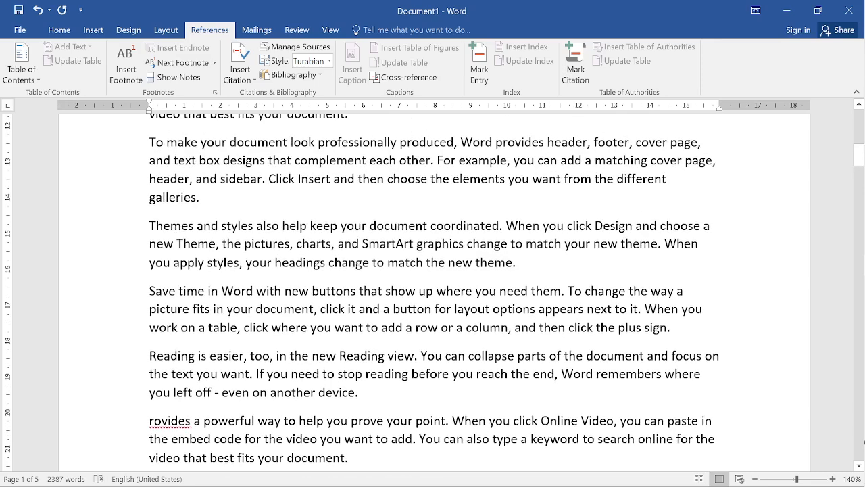
left_click(516, 262)
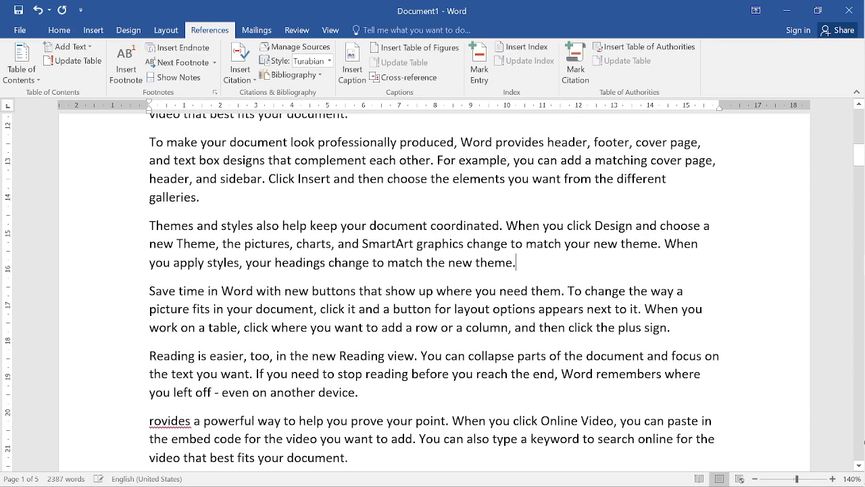
left_click(482, 290)
left_click(493, 263)
left_click(516, 262)
scroll(433, 290, "up", 2)
scroll(433, 290, "down", 6)
scroll(432, 291, "down", 1)
left_click(258, 347)
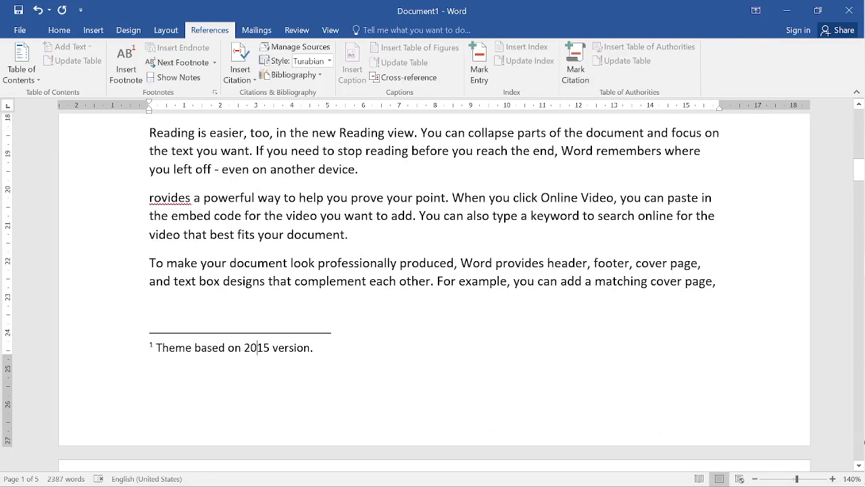
scroll(432, 290, "up", 5)
scroll(432, 290, "up", 1)
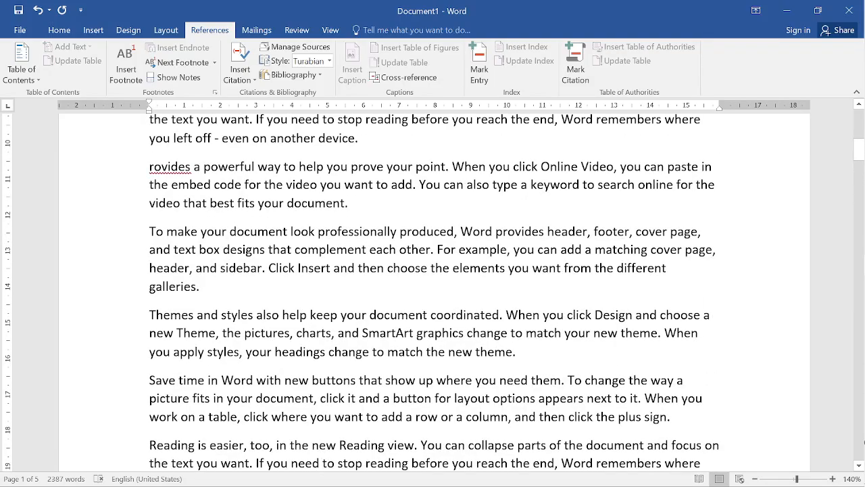
scroll(433, 291, "up", 5)
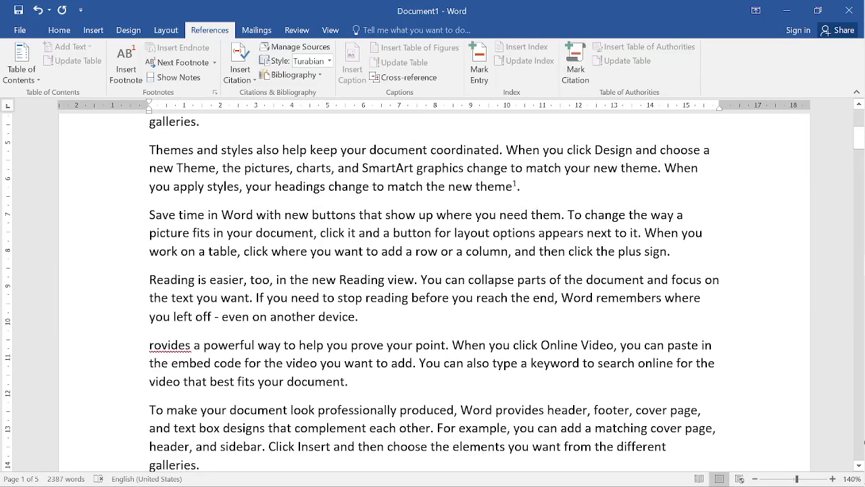
- Try inserting an endnote after "new theme" in the second "Themes and styles" paragraph, view where it lands, and undo it
scroll(432, 290, "down", 5)
left_click(515, 351)
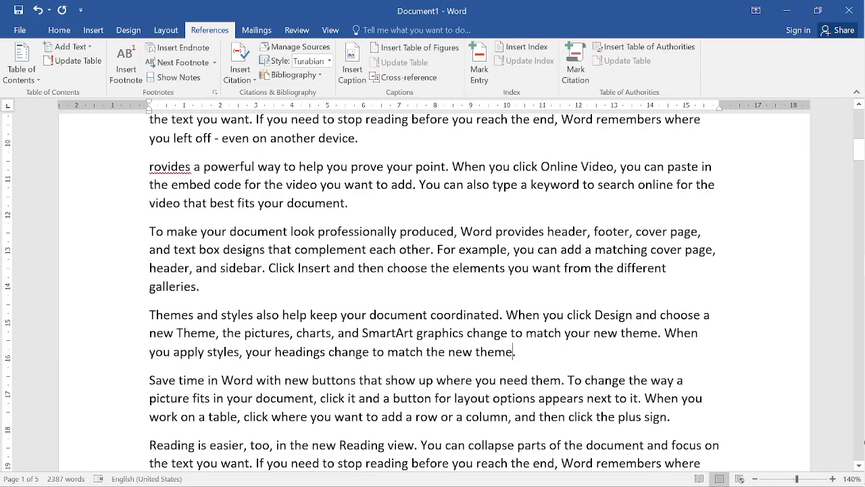
left_click(198, 51)
scroll(425, 276, "up", 15)
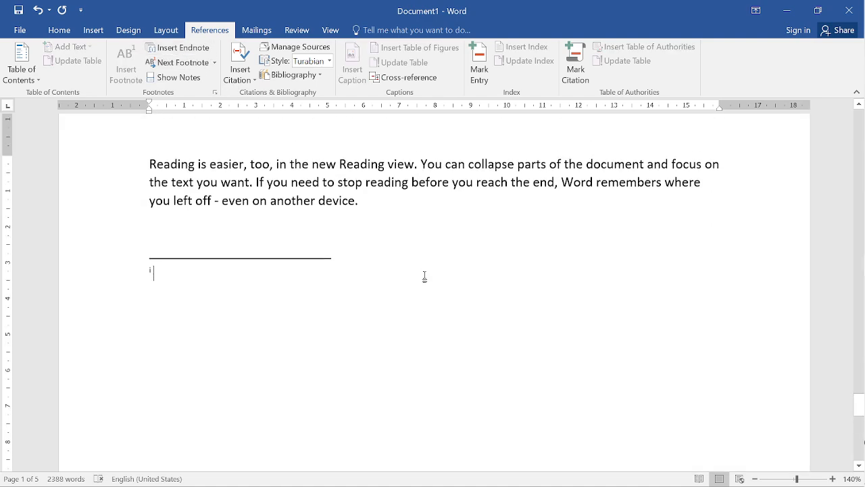
scroll(425, 277, "up", 5)
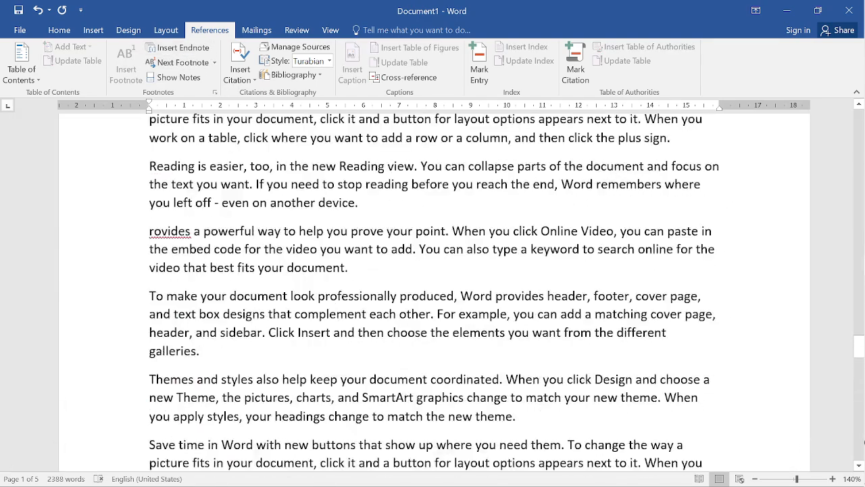
key("ctrl+z")
- Examine the first footnote's reference mark and text preview, and look over the body text that follows it on the page
scroll(425, 276, "up", 4)
scroll(425, 276, "up", 10)
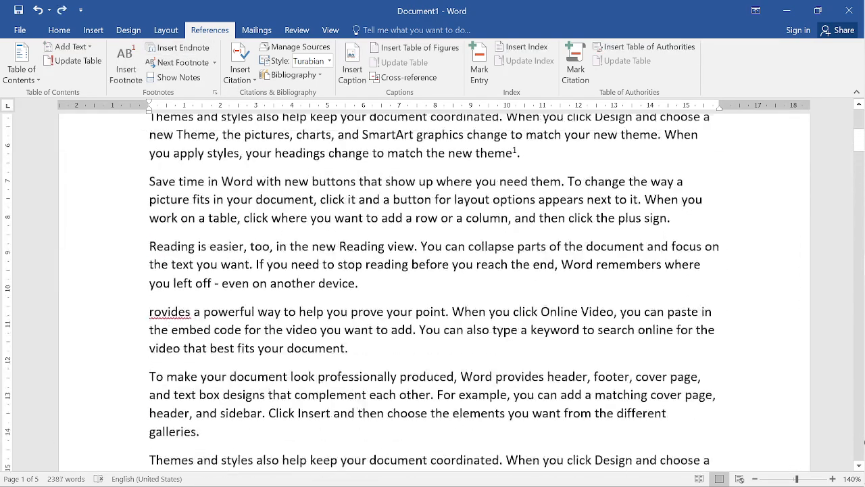
scroll(495, 241, "down", 2)
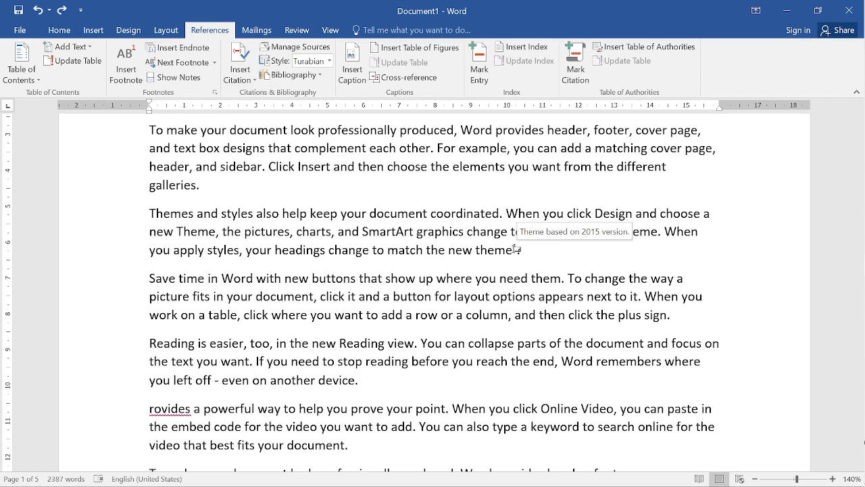
scroll(516, 249, "down", 3)
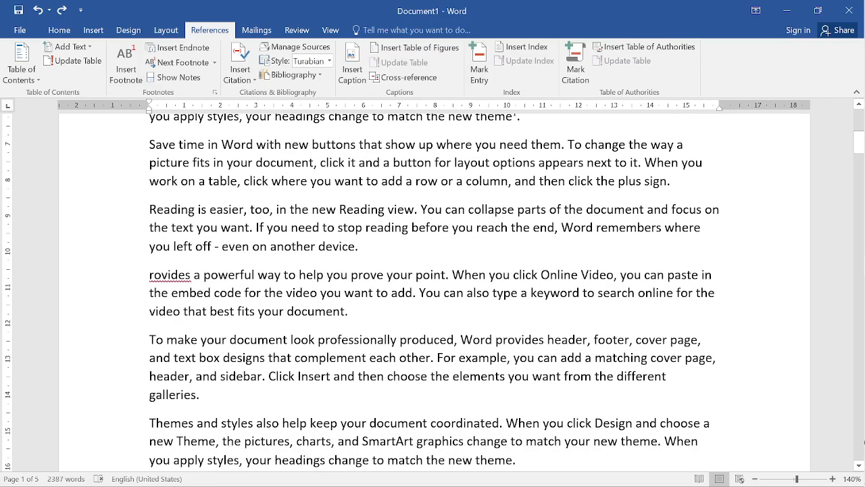
scroll(435, 293, "down", 1)
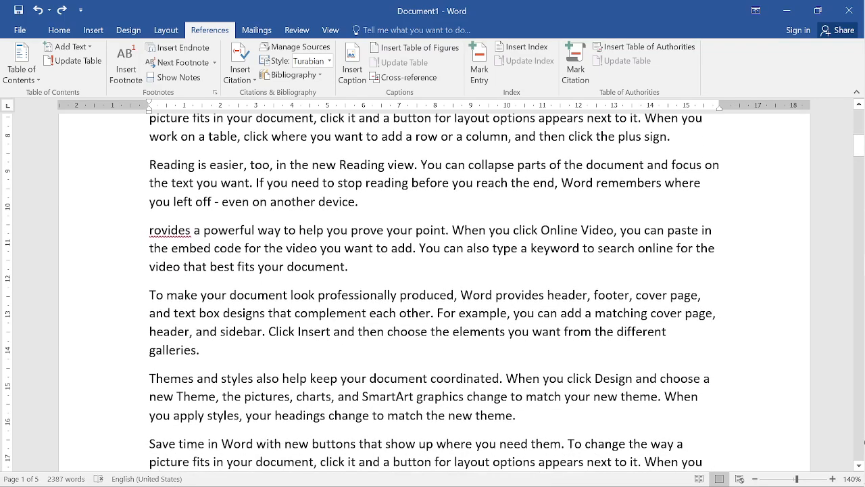
scroll(436, 291, "up", 1)
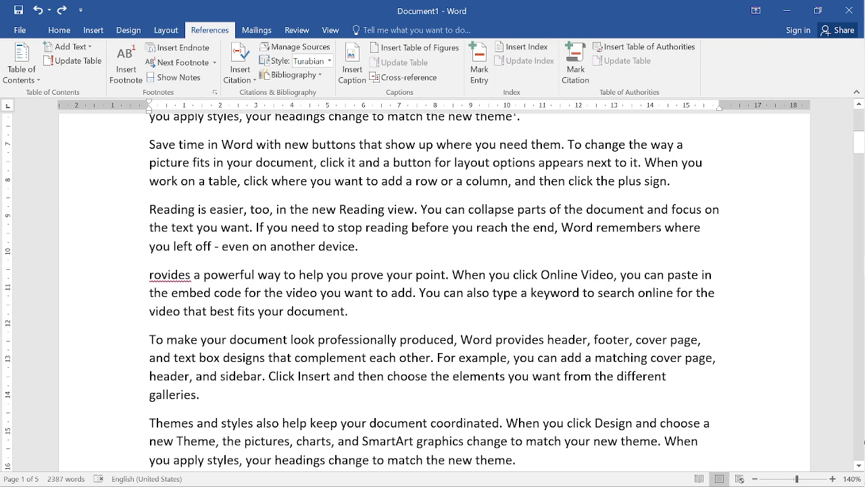
scroll(435, 292, "up", 2)
scroll(434, 293, "down", 5)
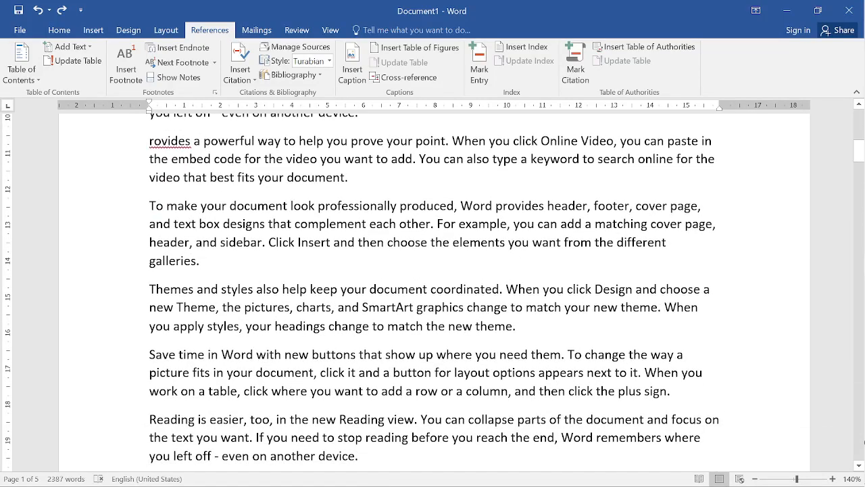
scroll(436, 292, "up", 1)
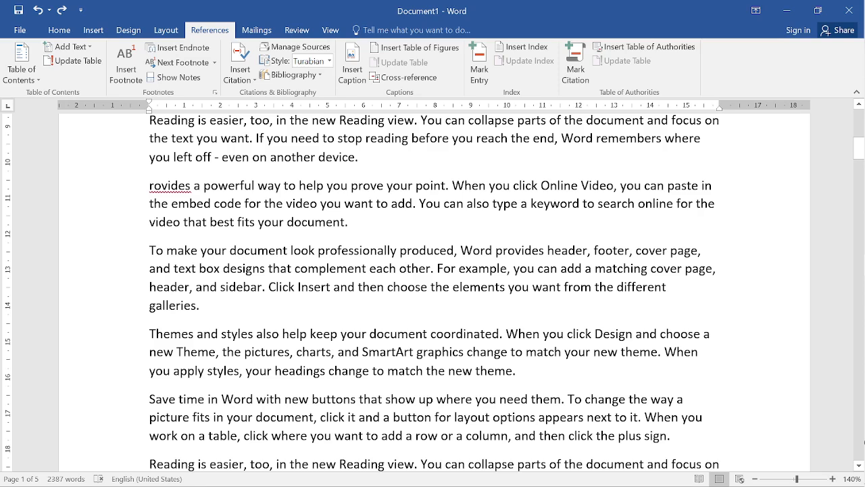
- Insert a footnote after "another device" at the end of the first "Reading is easier" paragraph
left_click_drag(229, 250, 288, 253)
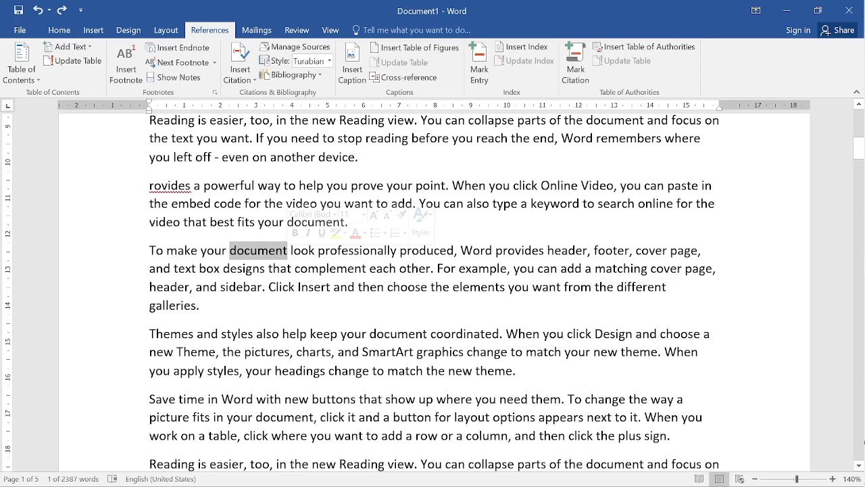
left_click(358, 156)
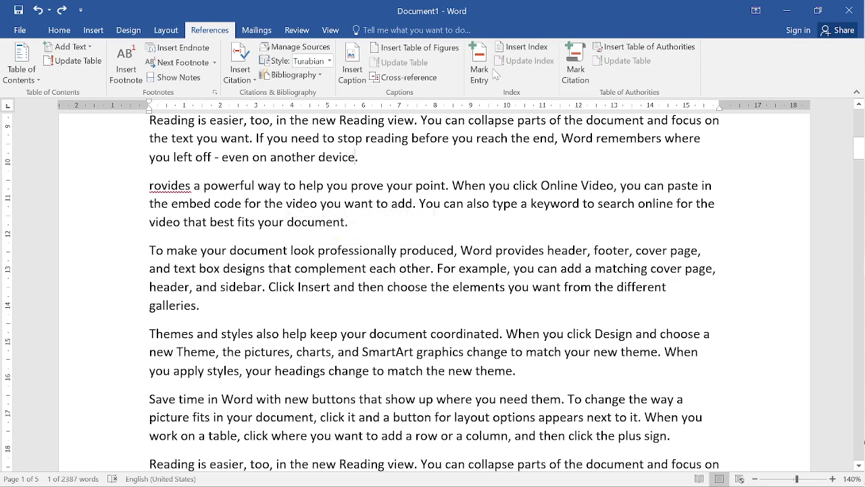
left_click(128, 81)
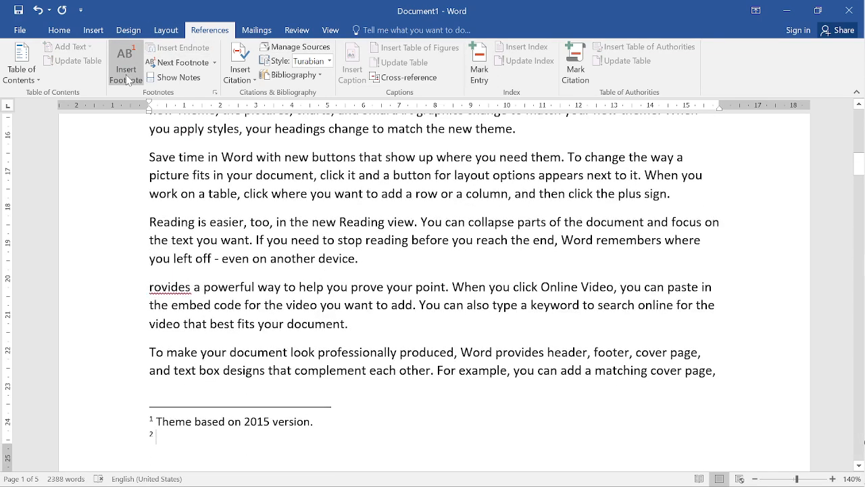
- Enter "Devices use on mobile or tablet" as the second footnote's text
type("de")
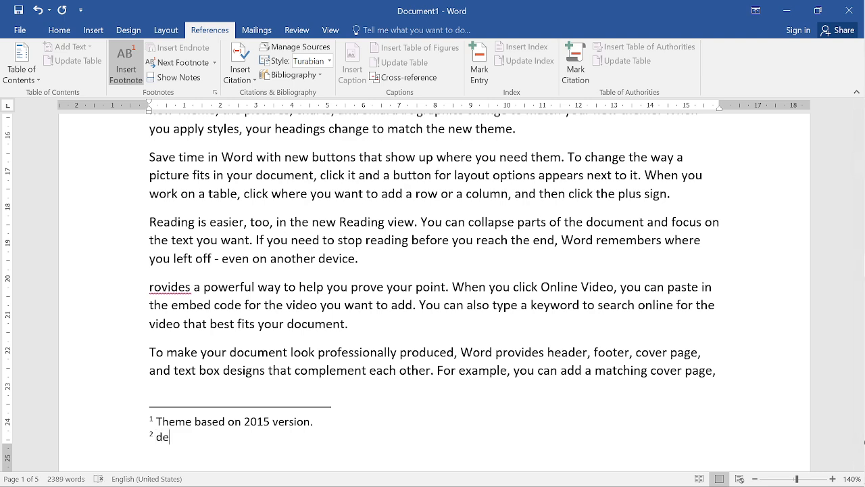
key("BackSpace")
key("BackSpace")
type("Devices use in")
key("BackSpace")
key("BackSpace")
key("BackSpace")
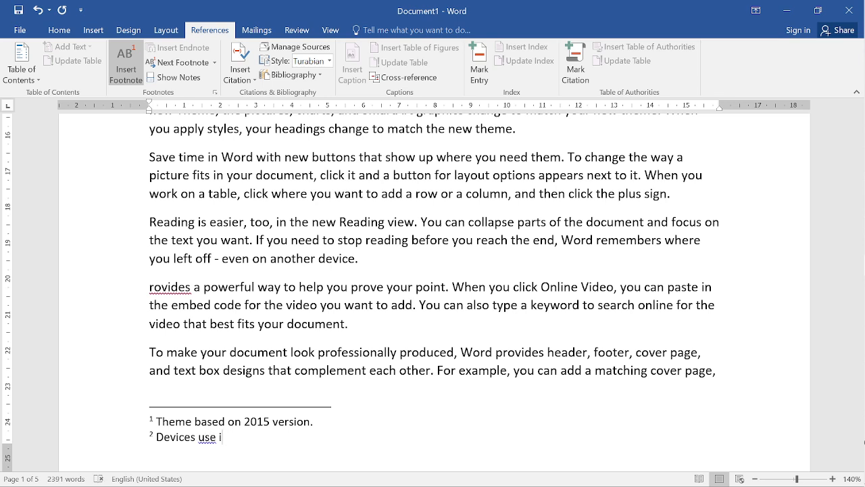
type("on mobile or tablet")
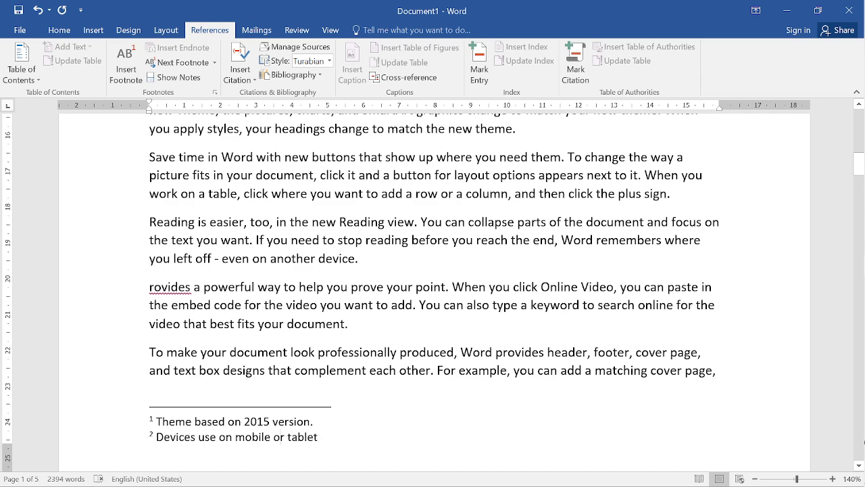
- Preview the second footnote's text at its reference mark, and jump to the previous footnote from the body text further down
left_click(365, 324)
scroll(365, 325, "up", 3)
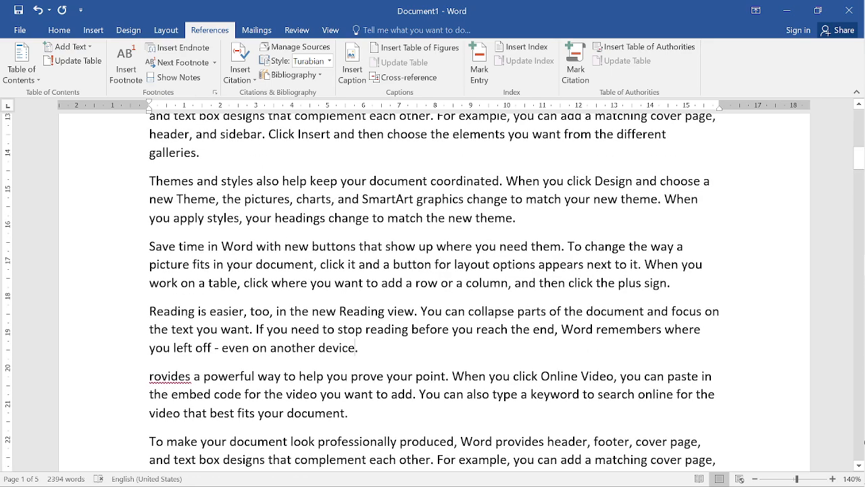
scroll(432, 291, "up", 6)
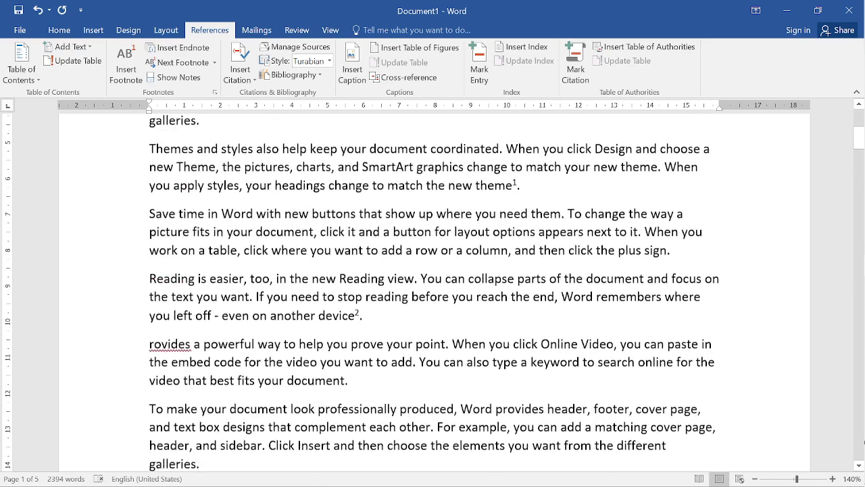
mouse_move(356, 315)
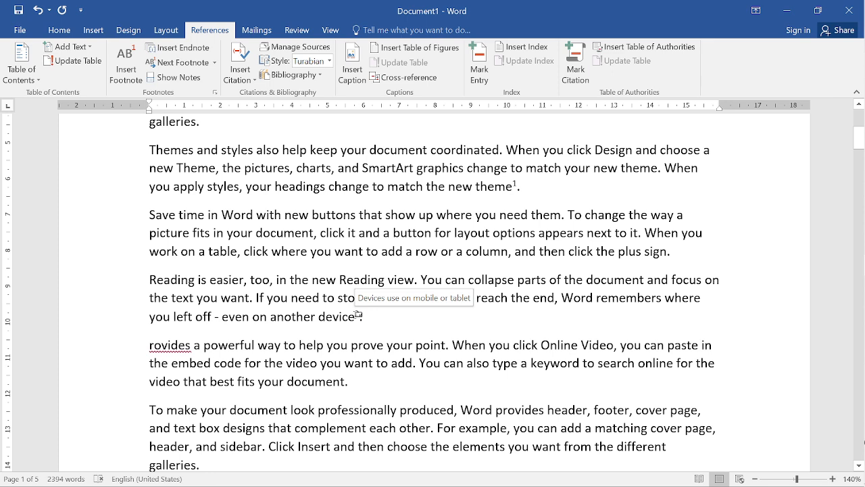
left_click(214, 63)
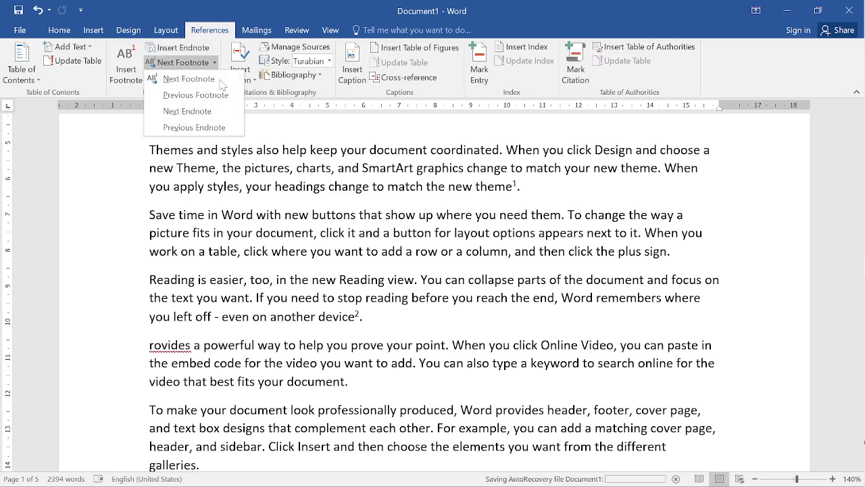
left_click(216, 96)
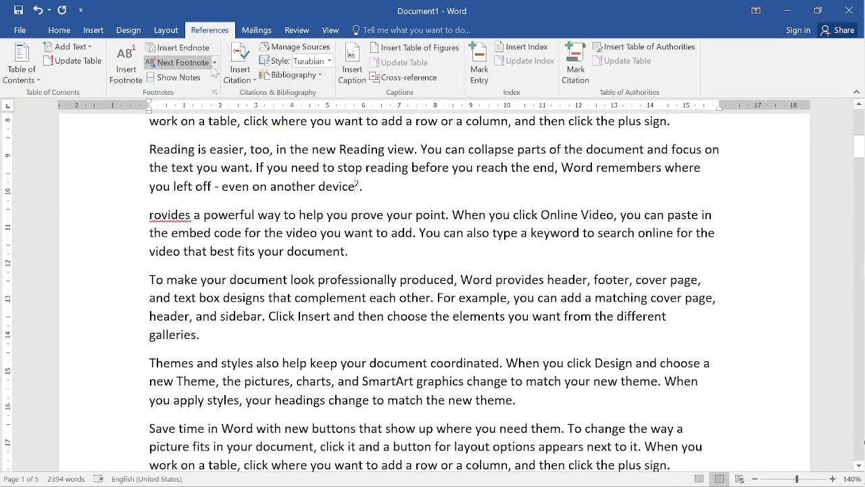
- Review the commands for moving between footnotes and endnotes, and look at the two footnotes at the end of page 1
left_click(214, 62)
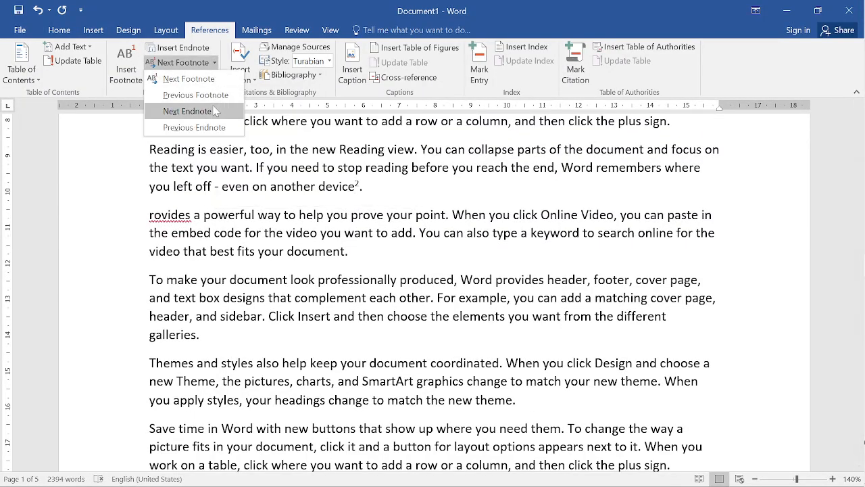
left_click(214, 86)
left_click(214, 62)
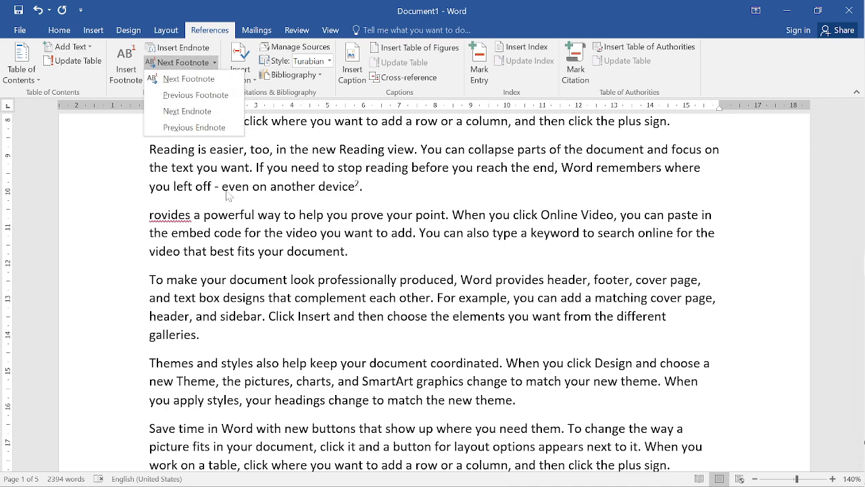
scroll(233, 196, "down", 1)
scroll(233, 196, "down", 6)
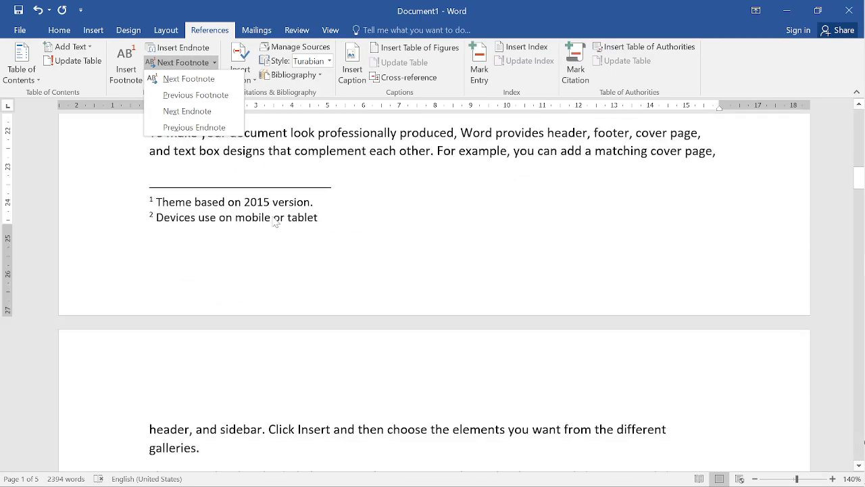
left_click(335, 218)
- Insert a footnote after "you apply styles" in the "Themes and styles" paragraph on page 1
scroll(335, 218, "up", 6)
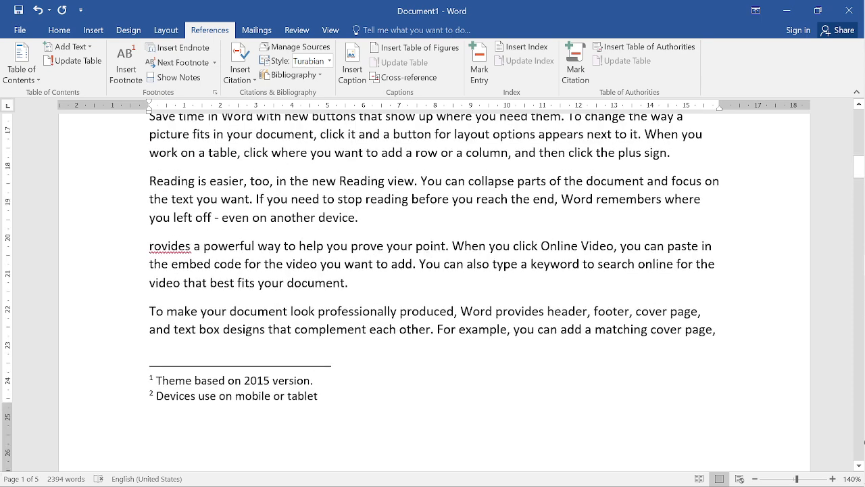
scroll(104, 195, "up", 3)
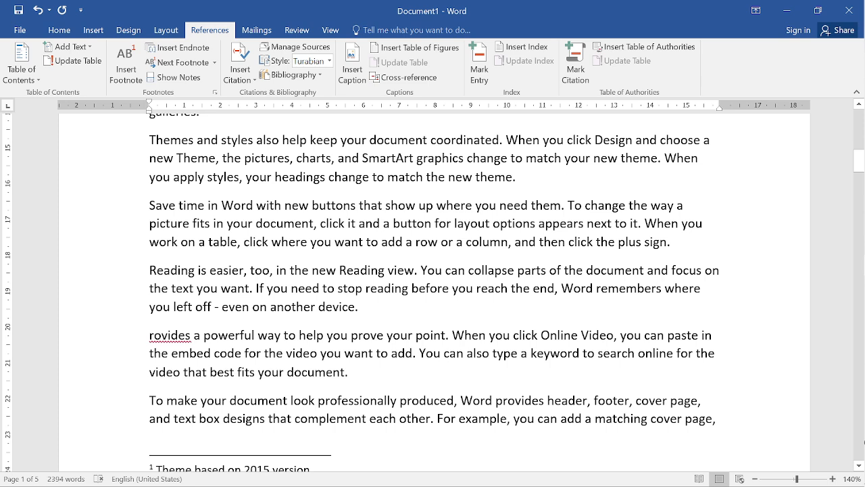
left_click(126, 68)
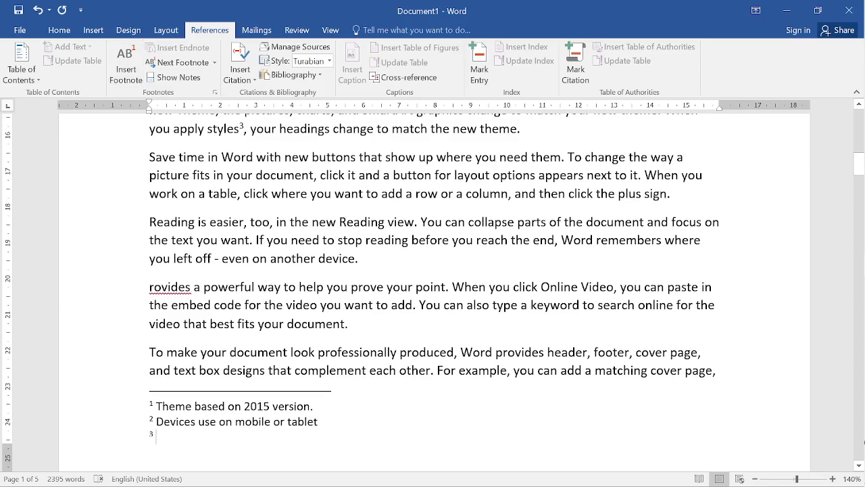
- Enter "Theme design in 2000" as the third footnote's text
type("T")
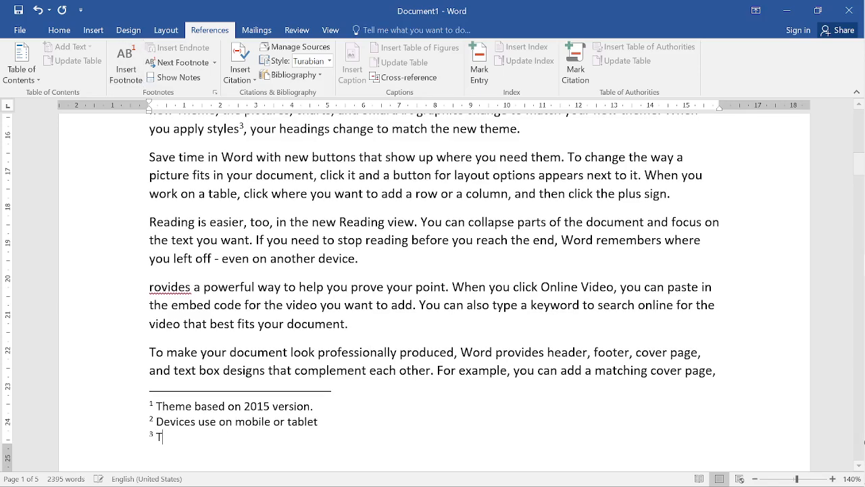
type("hme")
key("BackSpace")
key("BackSpace")
key("BackSpace")
type("eme D")
key("BackSpace")
type("e")
key("BackSpace")
type("de")
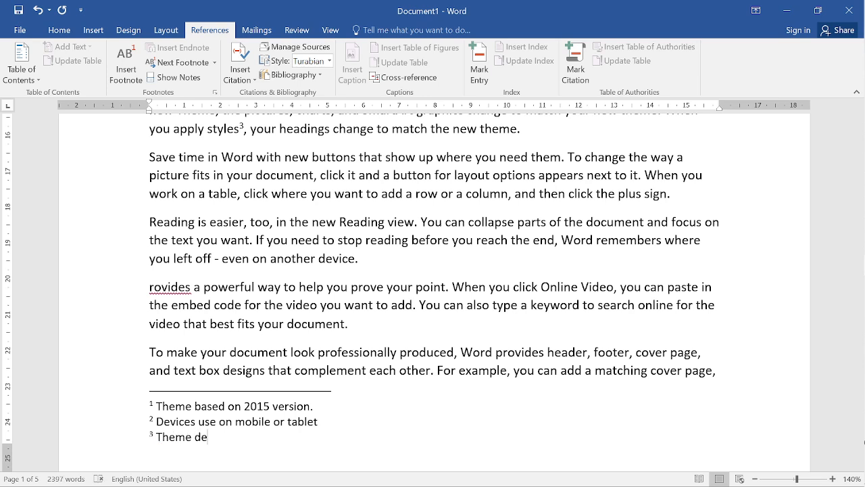
type("sign in 2000")
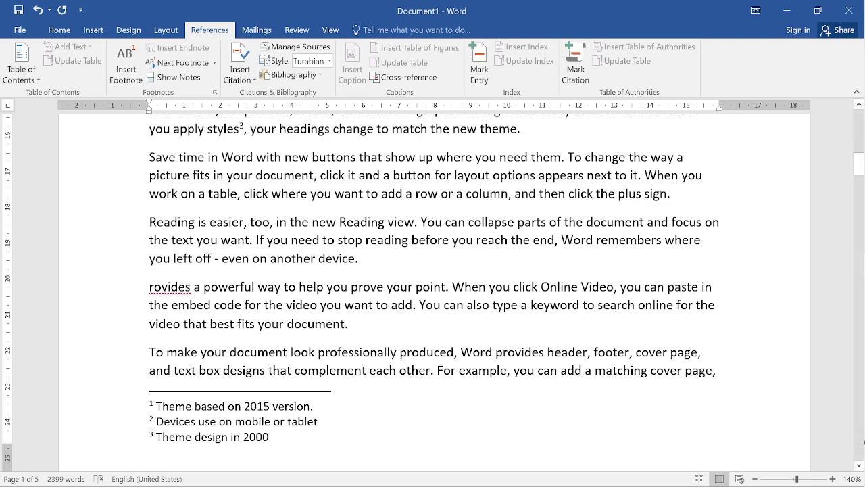
- Preview the third footnote's text at its reference mark after "styles"
scroll(245, 215, "up", 3)
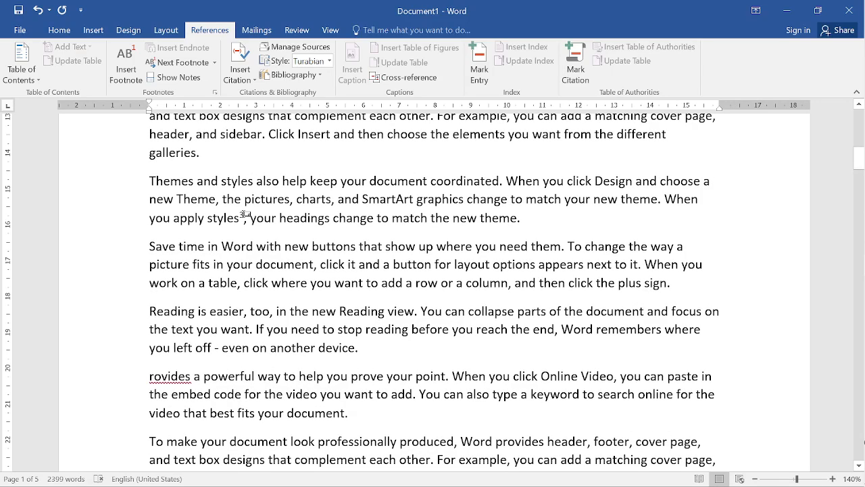
mouse_move(246, 216)
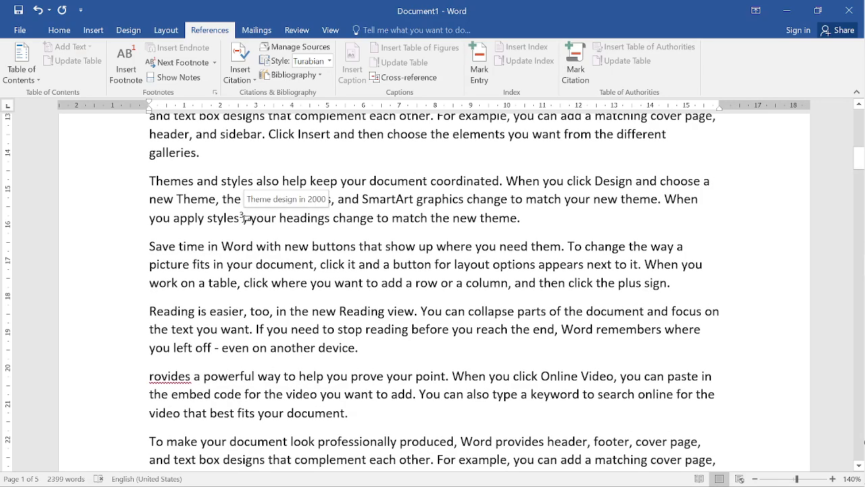
scroll(432, 290, "down", 8)
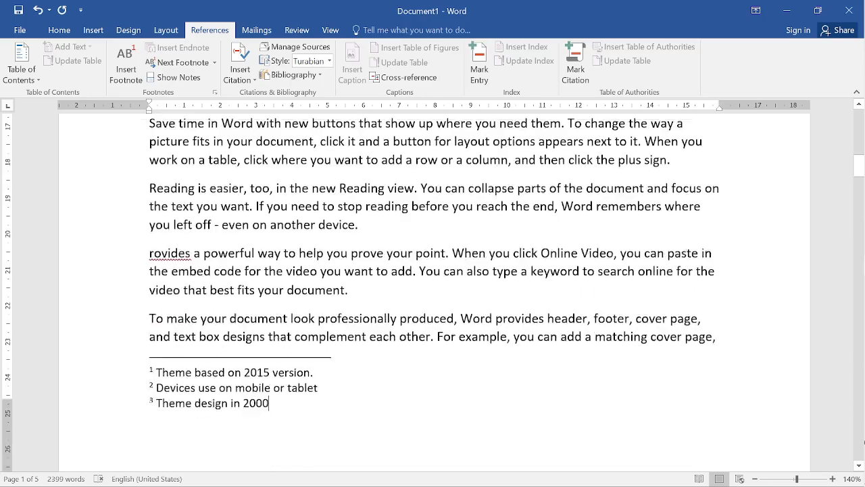
- Insert an endnote in the body text on page 2
scroll(864, 443, "down", 5)
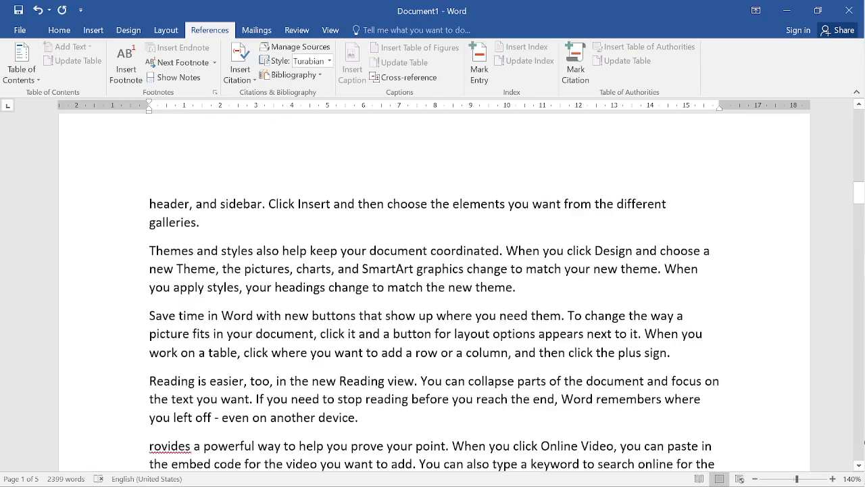
scroll(864, 443, "up", 3)
scroll(864, 443, "up", 5)
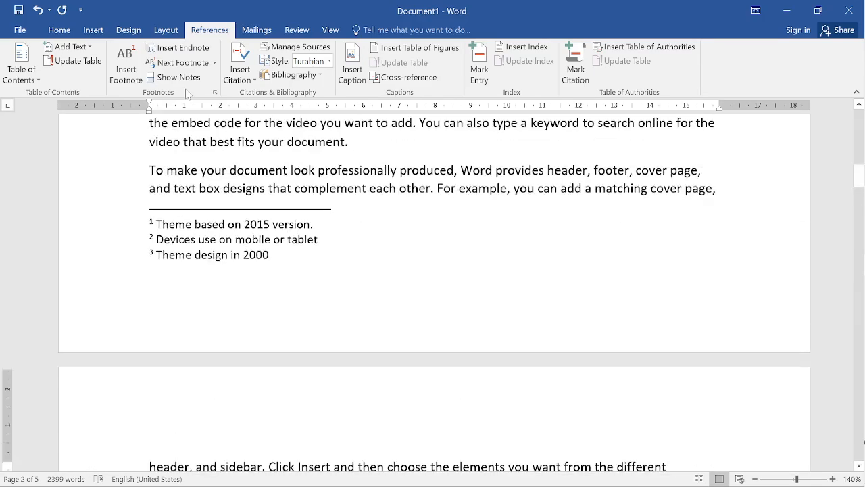
left_click(182, 48)
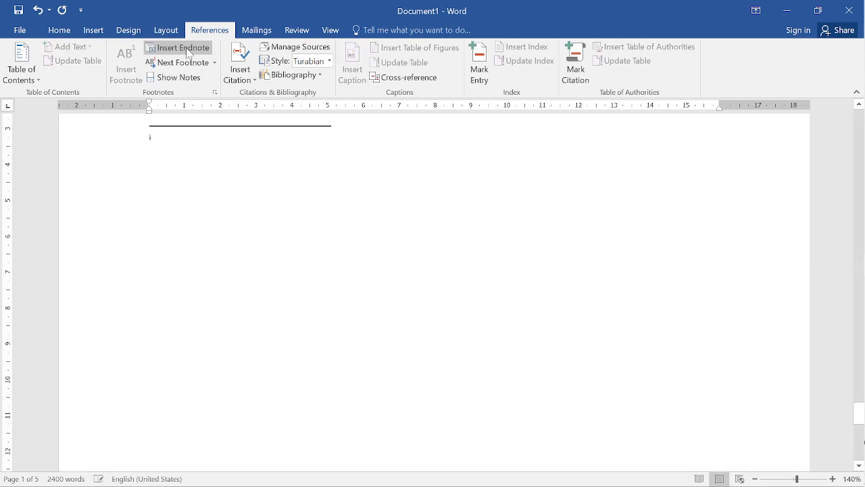
scroll(257, 221, "up", 2)
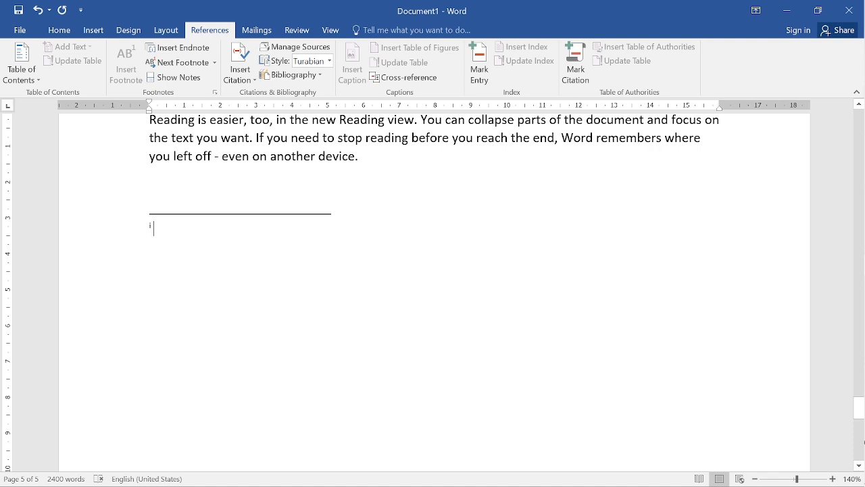
type("www")
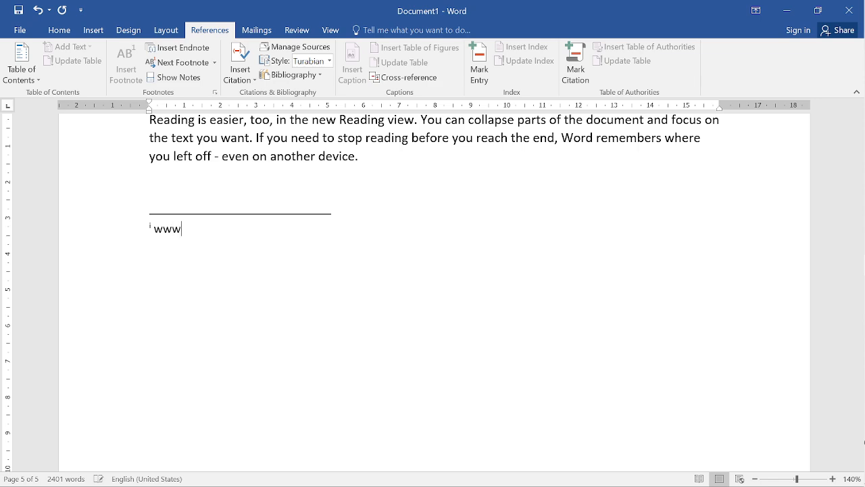
type(".wikipedia")
key("ctrl+z")
type(".com")
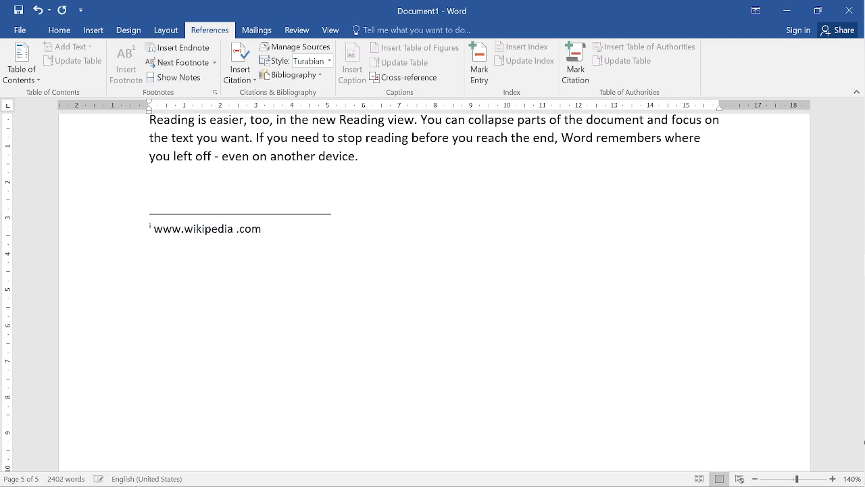
key("BackSpace")
key("BackSpace")
key("BackSpace")
key("BackSpace")
type(".comj")
key("Return")
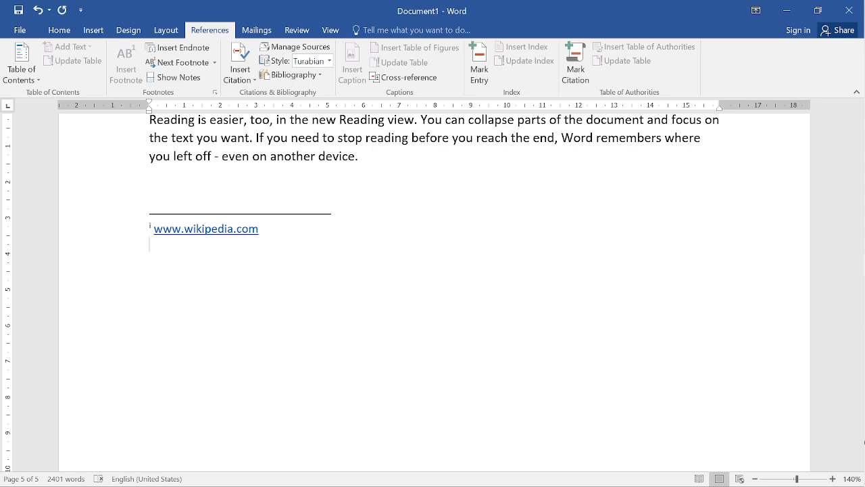
- Insert another endnote at the start of a "Reading is easier" paragraph on page 4
scroll(435, 290, "up", 3)
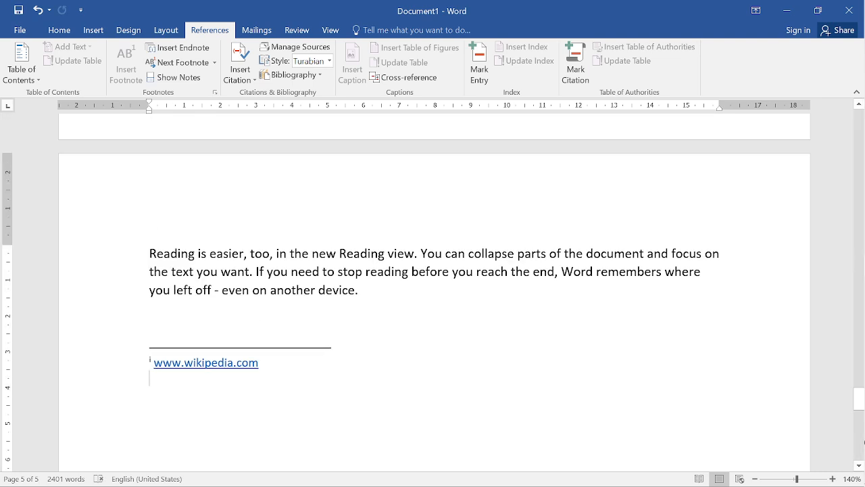
left_click(185, 48)
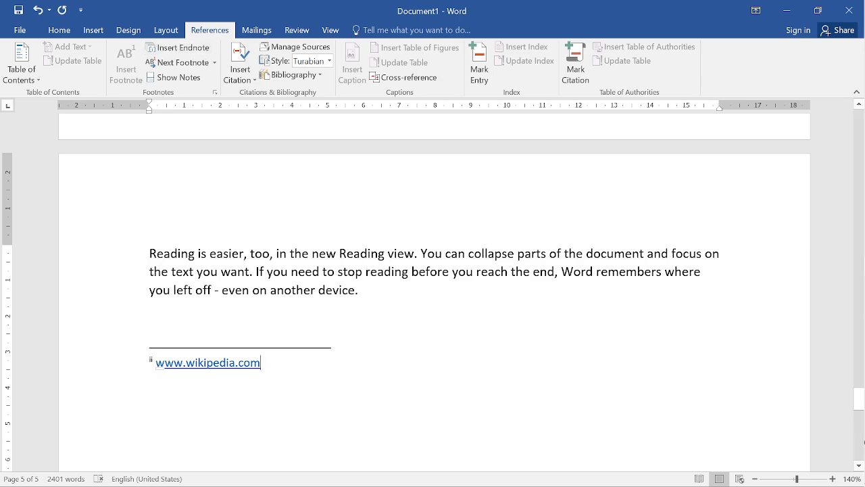
scroll(435, 293, "up", 7)
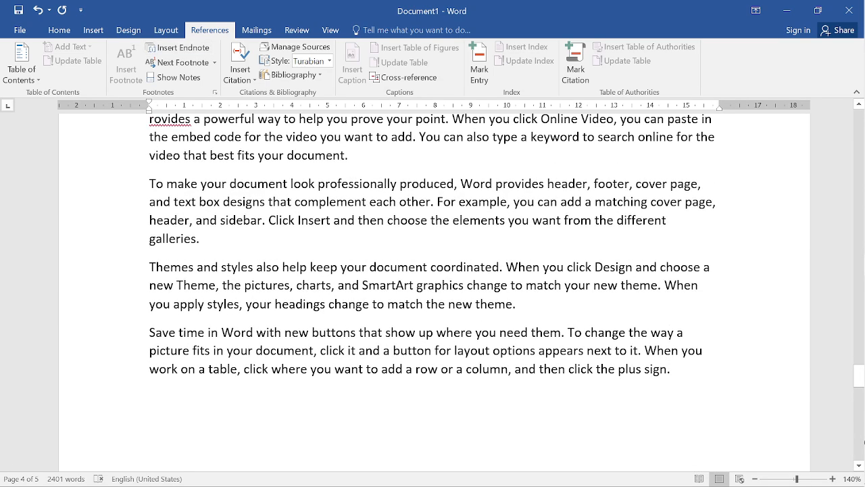
scroll(435, 293, "up", 4)
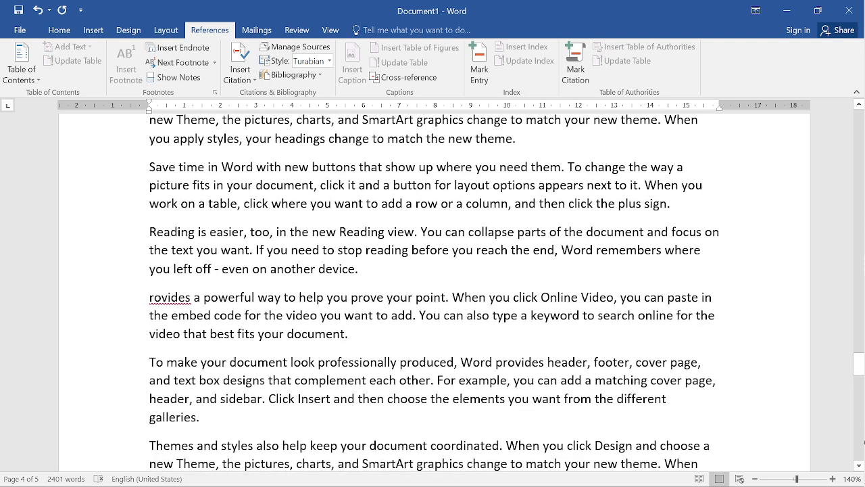
left_click(157, 231)
left_click(150, 232)
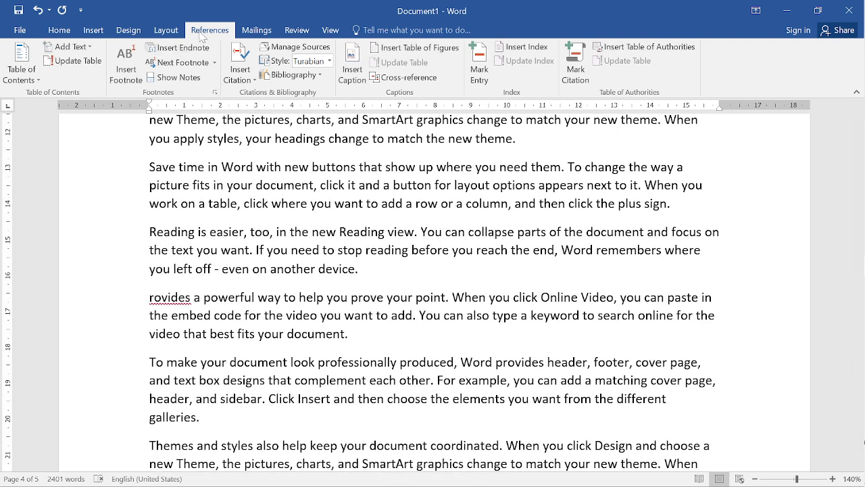
left_click(177, 48)
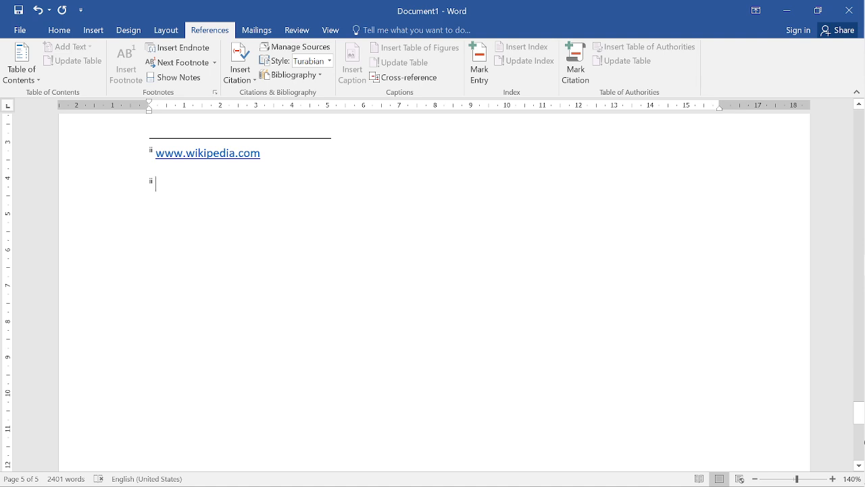
type("www")
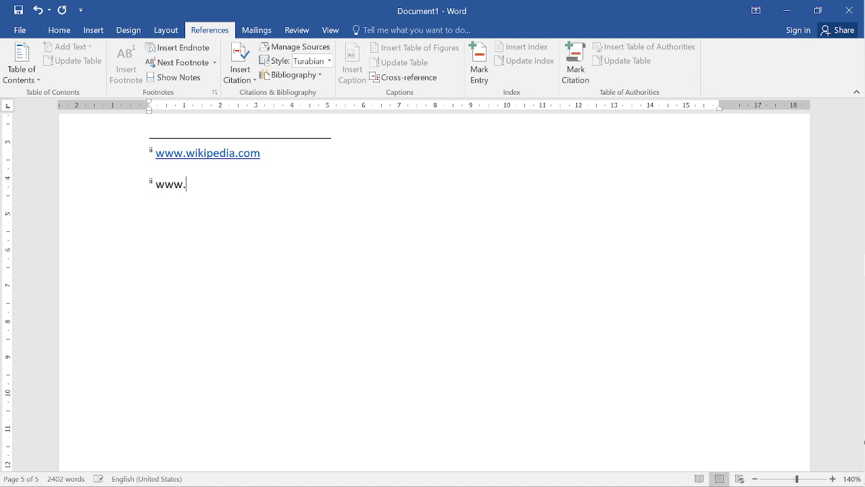
type(".zeesys.com")
key("space")
scroll(126, 250, "up", 8)
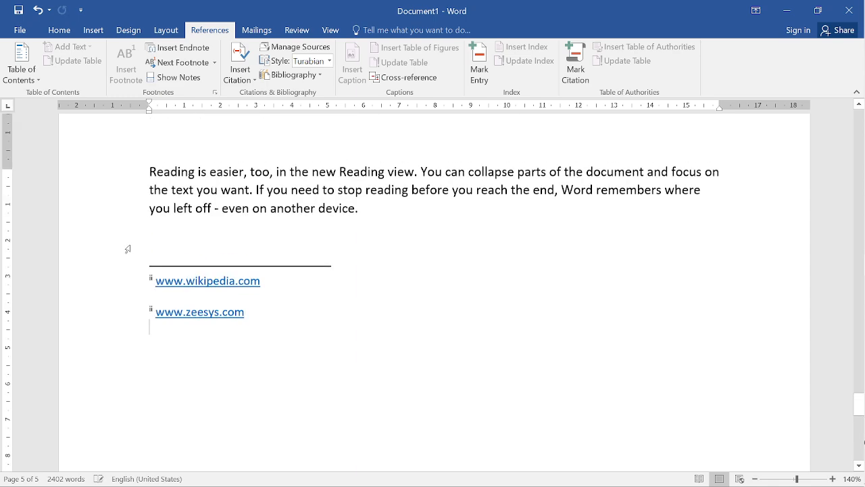
- View the endnote settings in the Footnote and Endnote dialog and close it without applying changes
scroll(128, 240, "up", 6)
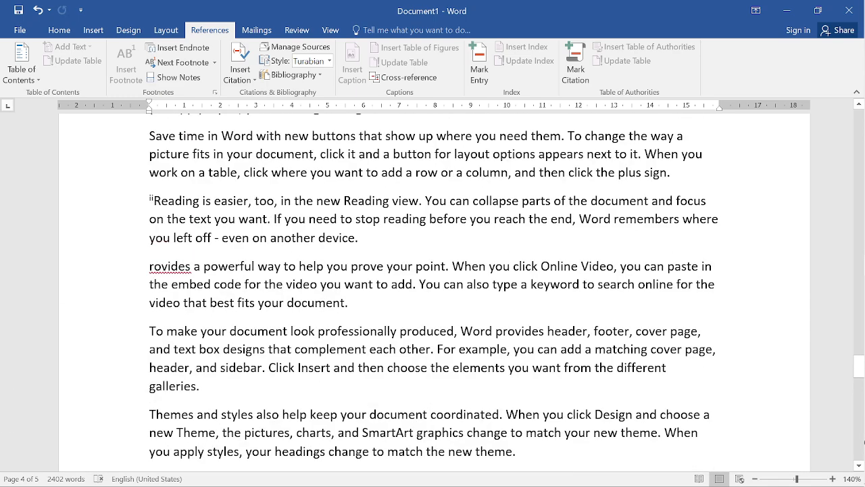
left_click(215, 93)
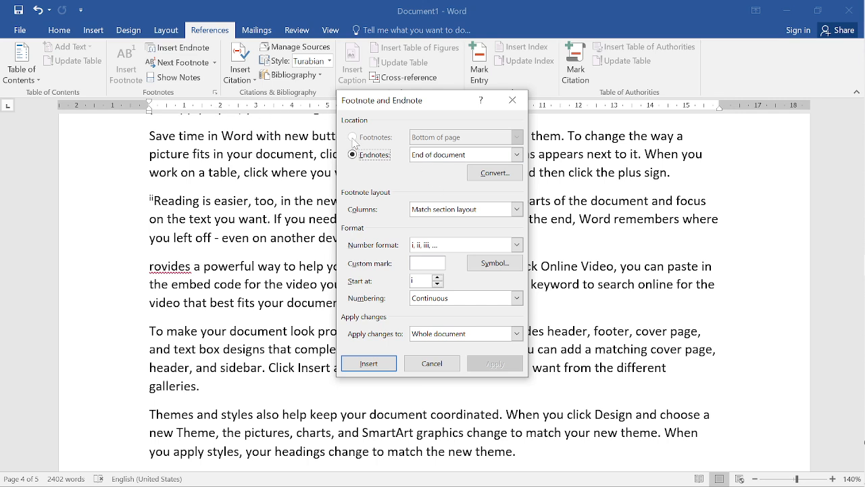
left_click(357, 155)
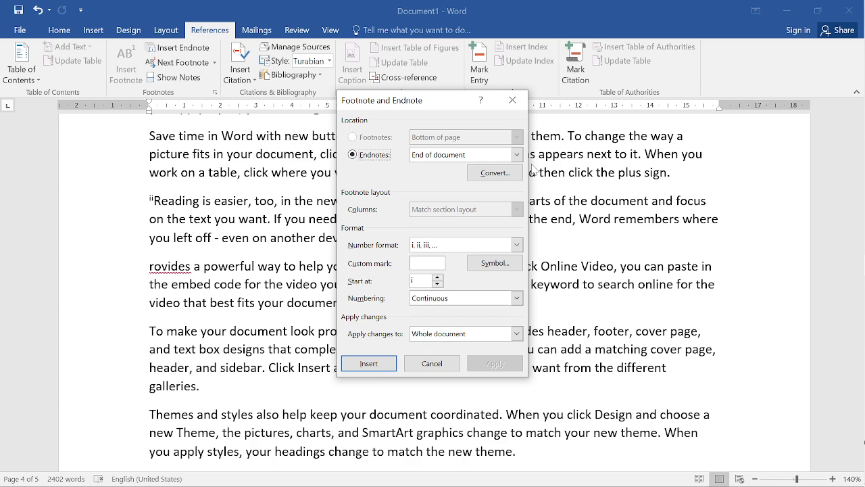
key("Escape")
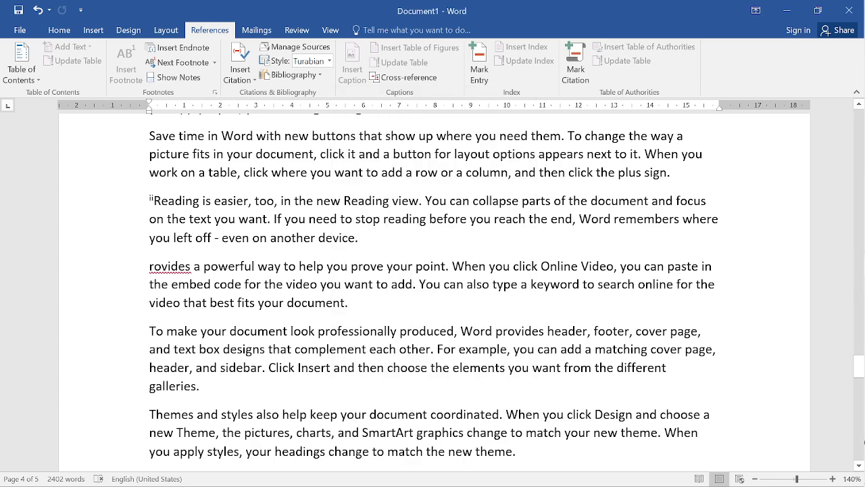
- Reopen the Footnote and Endnote dialog and compare the location choices offered for footnotes and for endnotes
left_click(215, 94)
left_click(353, 137)
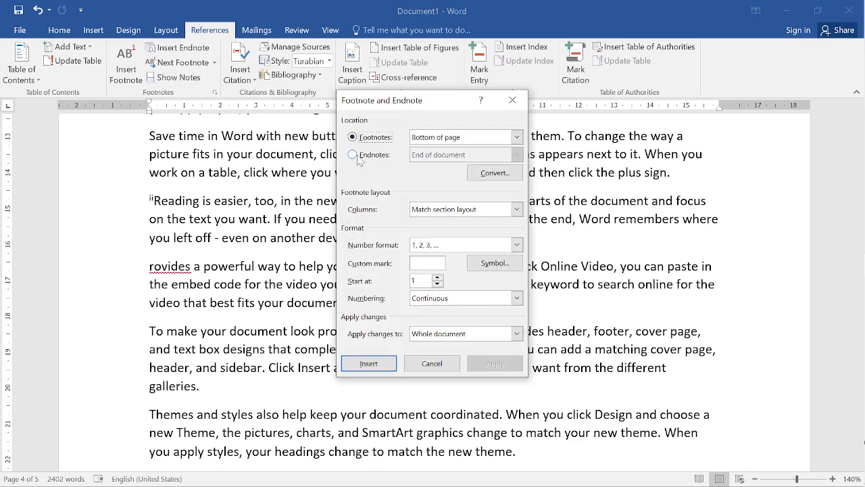
left_click(353, 154)
left_click(353, 137)
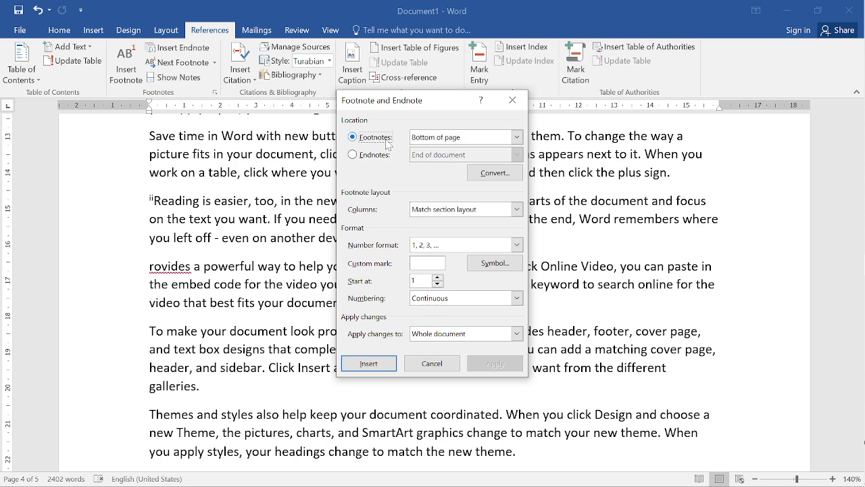
left_click(516, 138)
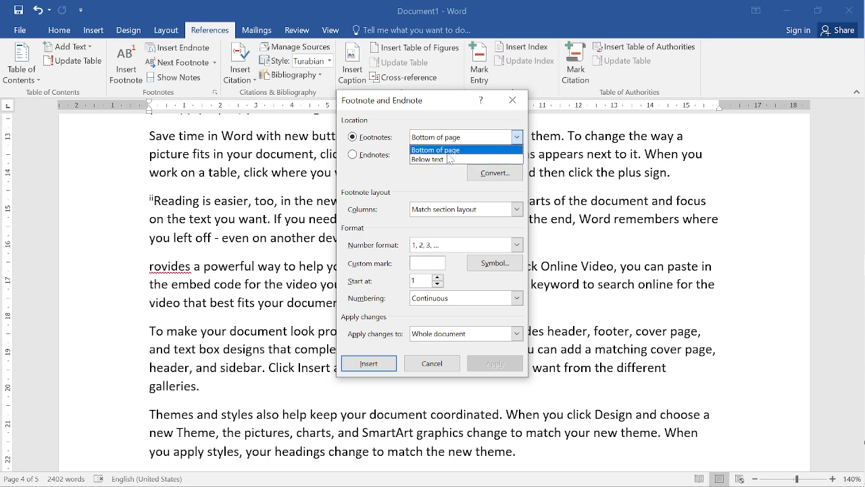
left_click(364, 160)
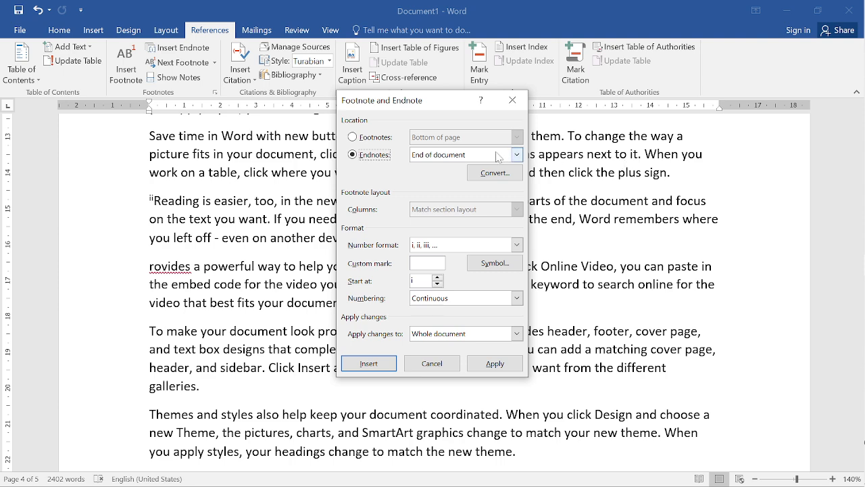
left_click(517, 155)
left_click(517, 155)
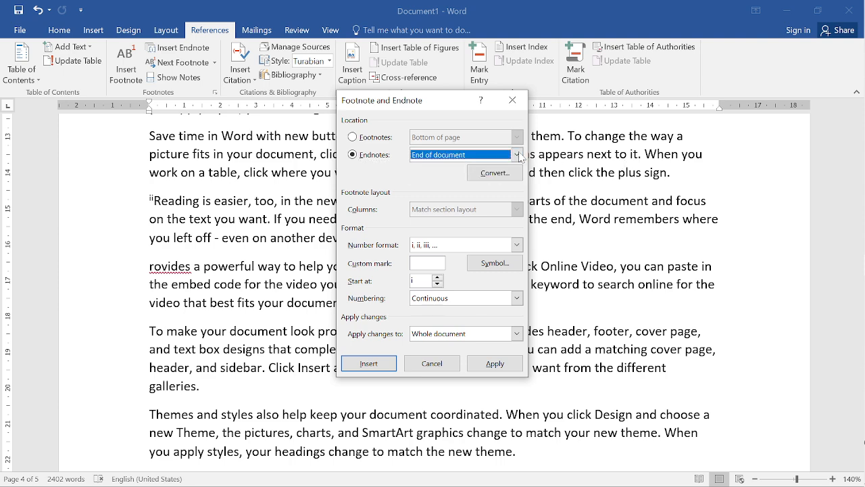
- View the location choices offered for endnotes, and close the Footnote and Endnote dialog without applying changes
left_click(517, 155)
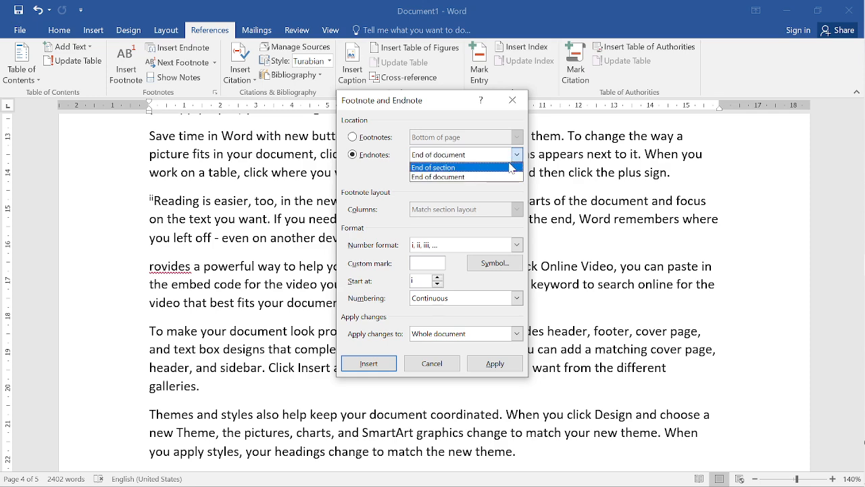
left_click(573, 166)
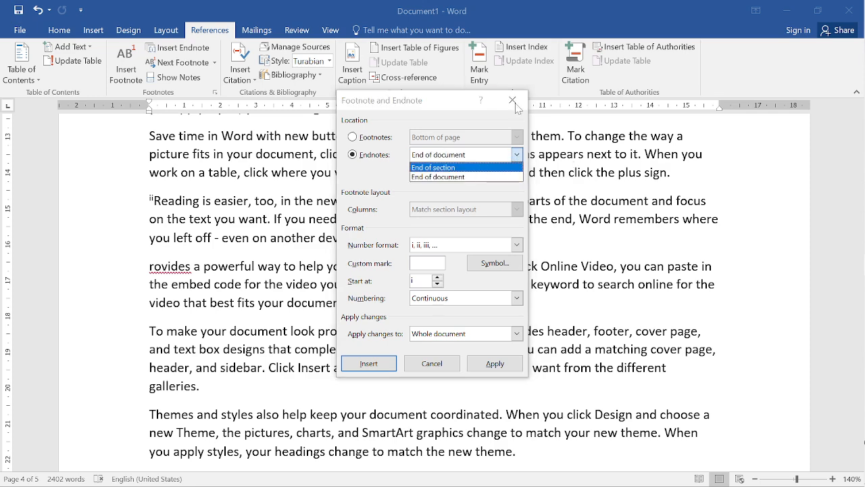
left_click(516, 102)
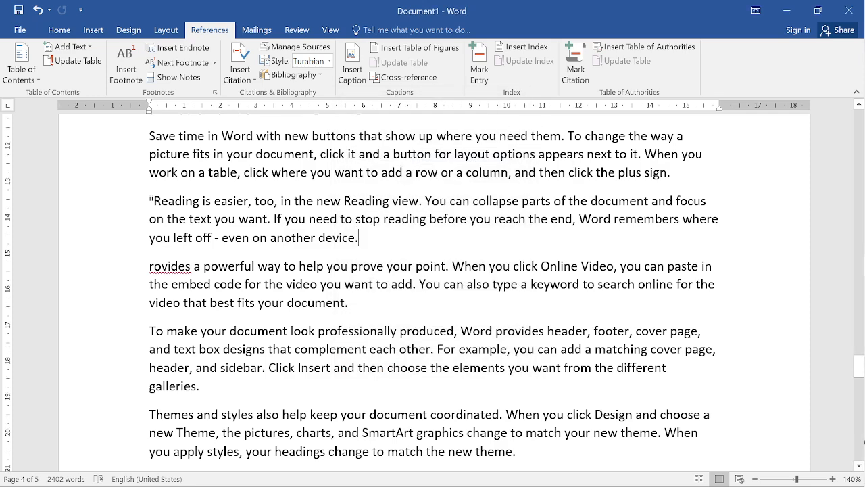
- Add two blank paragraphs after the "Reading is easier" paragraph on page 3 and insert a Next Page section break there
scroll(434, 290, "down", 8)
scroll(434, 290, "up", 10)
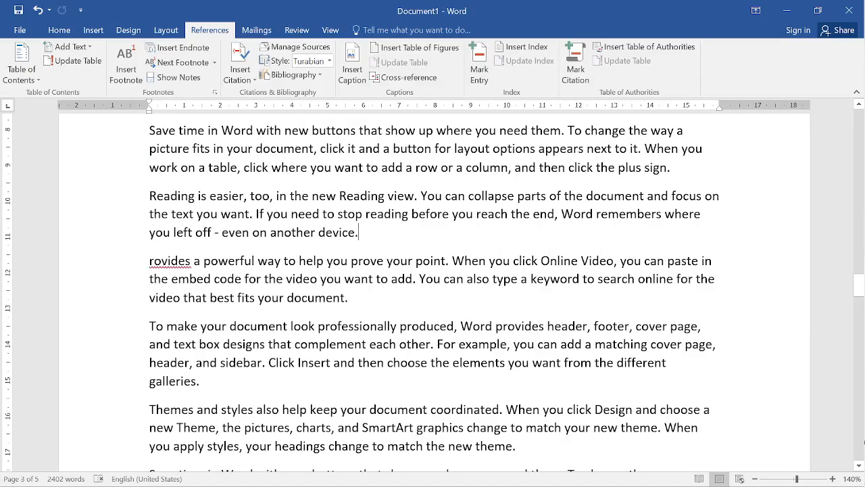
key("Return")
key("Return")
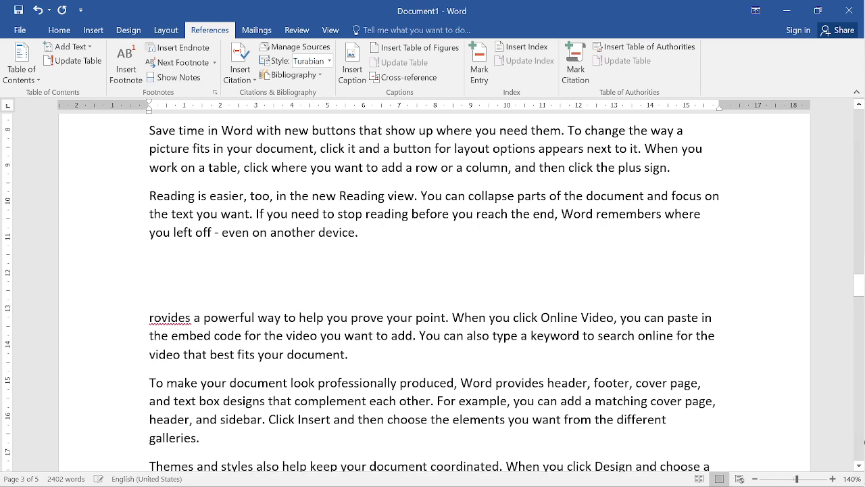
left_click(93, 30)
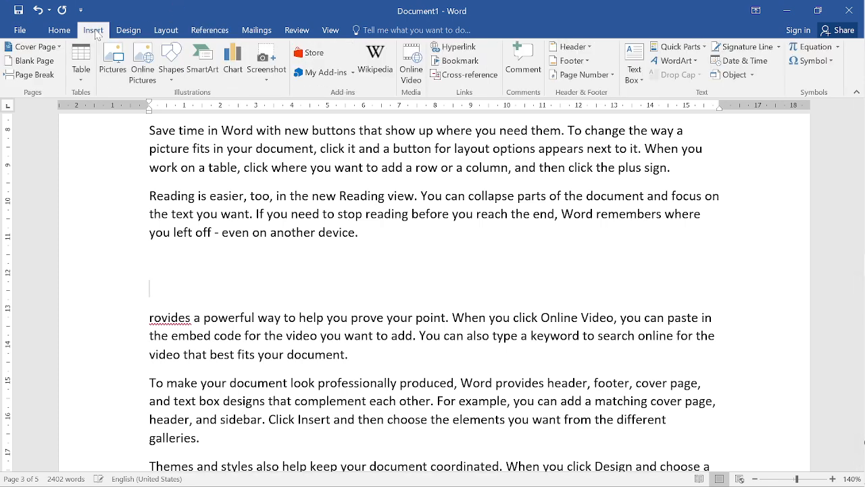
left_click(165, 31)
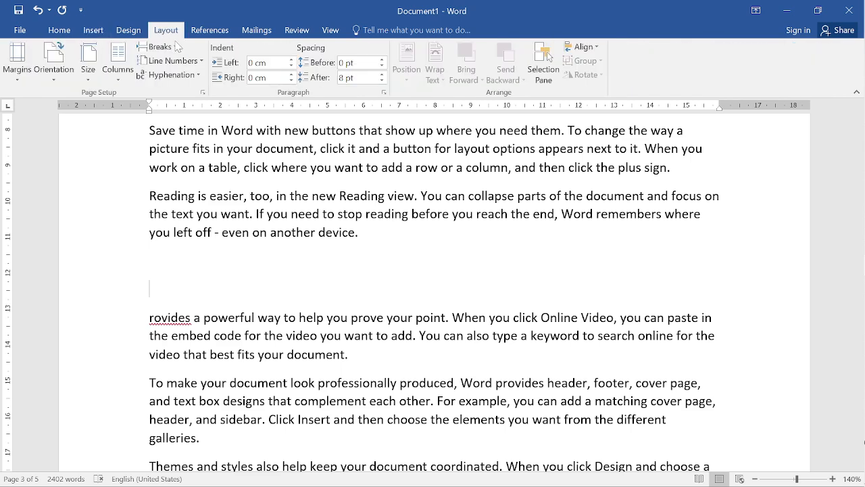
left_click(160, 47)
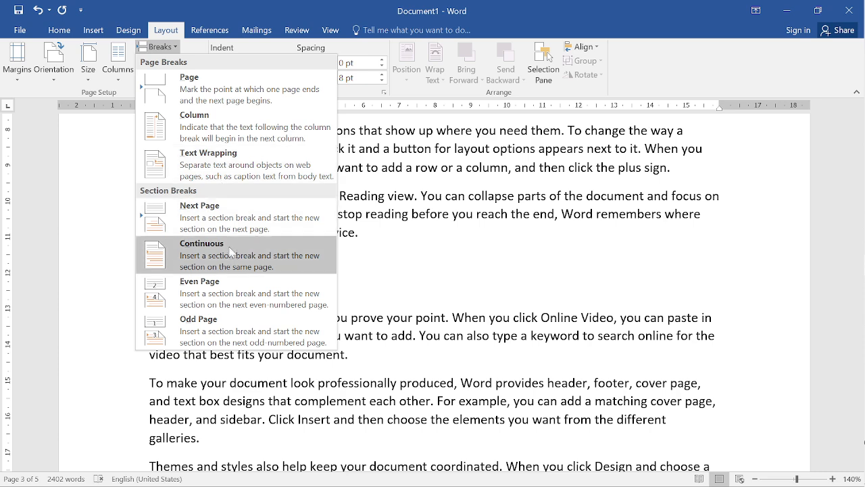
left_click(237, 217)
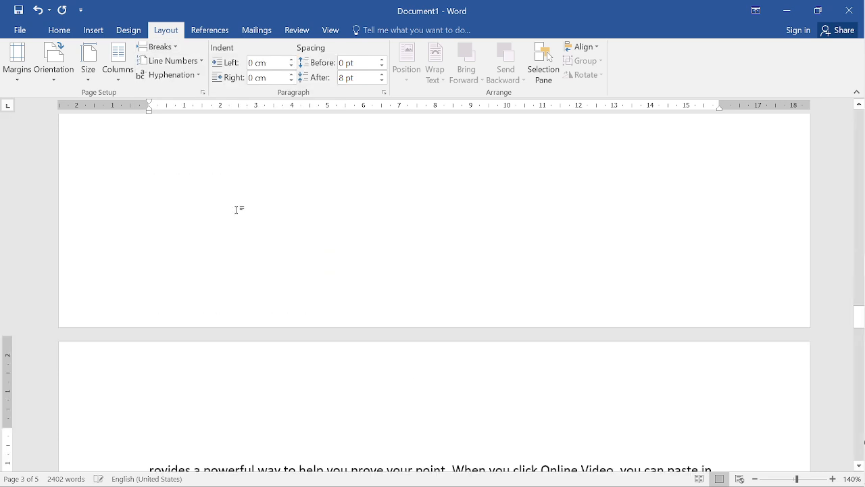
- Examine the pages on both sides of the new section break and review the available break types
scroll(423, 466, "up", 1)
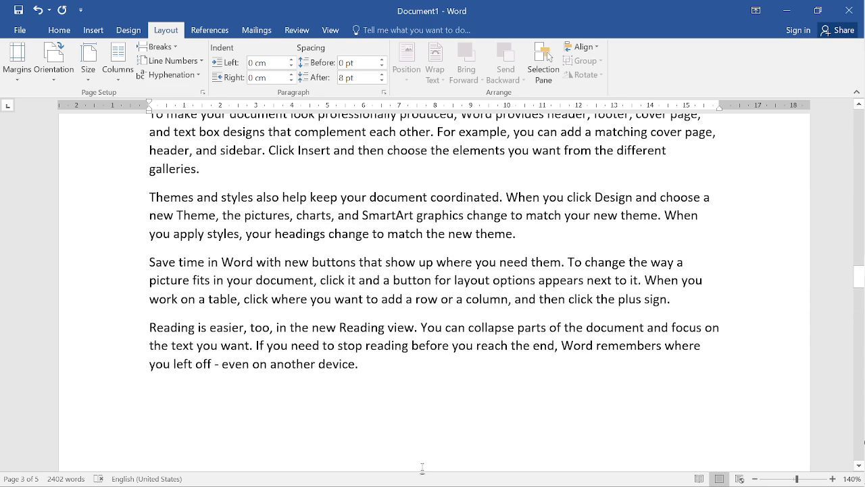
scroll(405, 432, "down", 5)
left_click(253, 278)
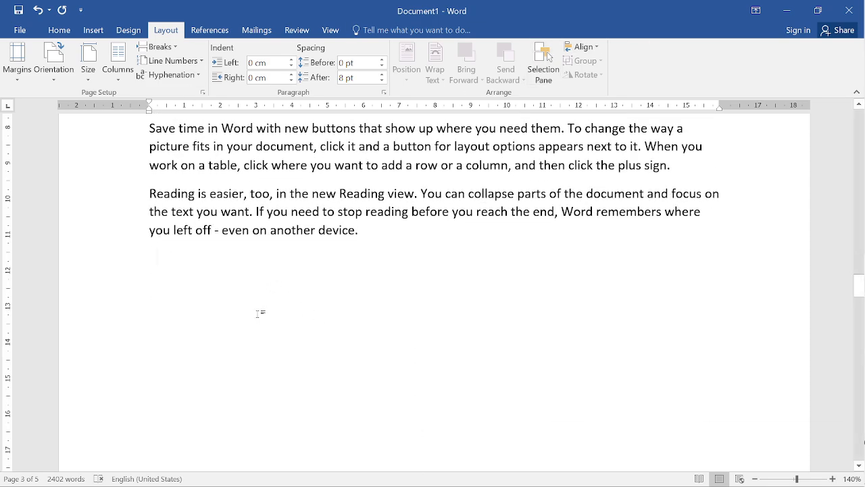
left_click(159, 46)
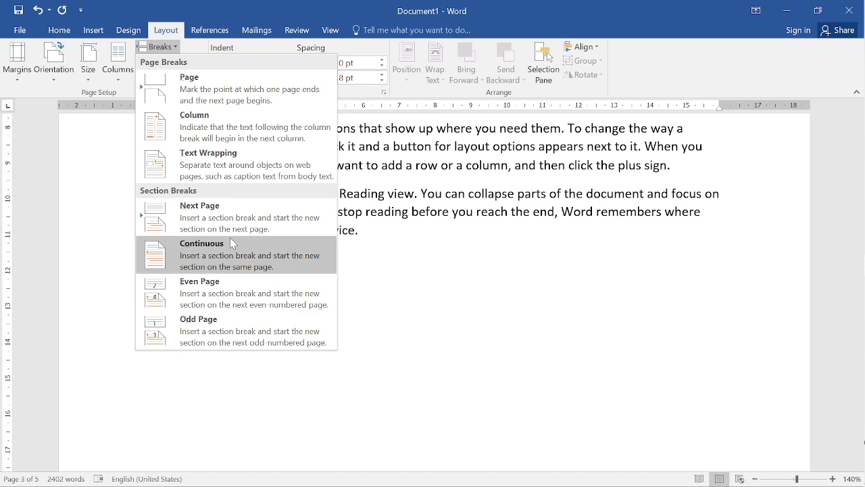
left_click(469, 318)
scroll(469, 318, "down", 10)
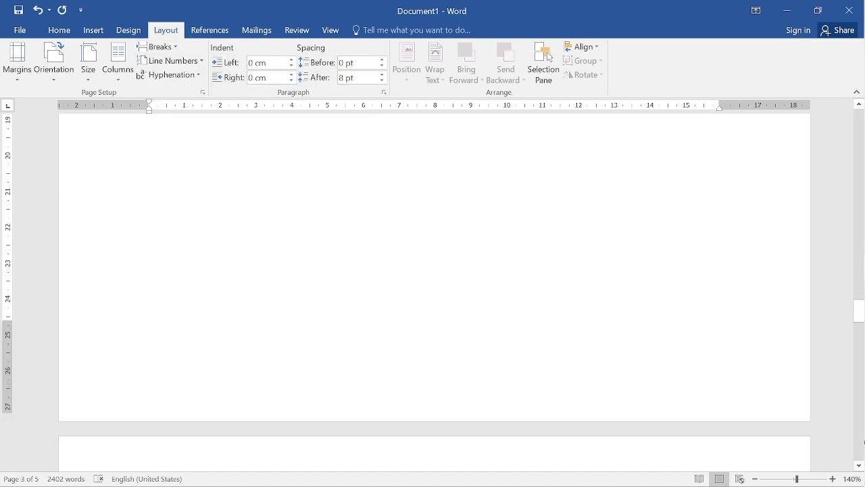
scroll(450, 332, "up", 8)
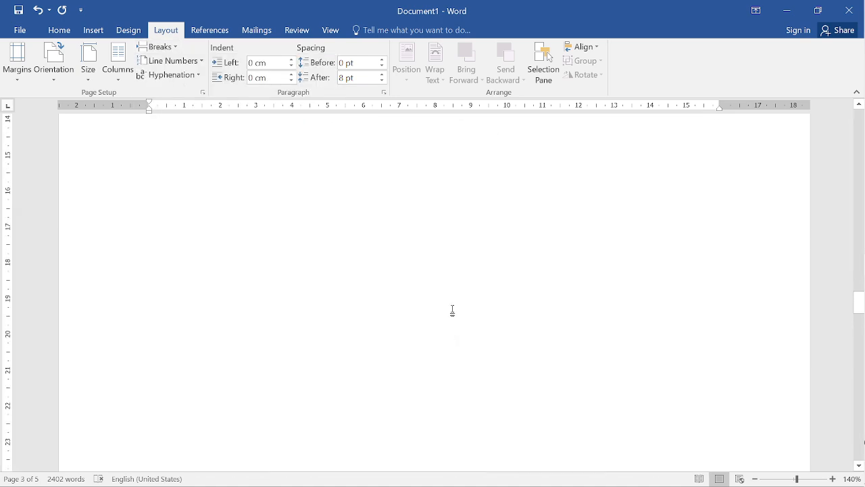
scroll(453, 308, "up", 2)
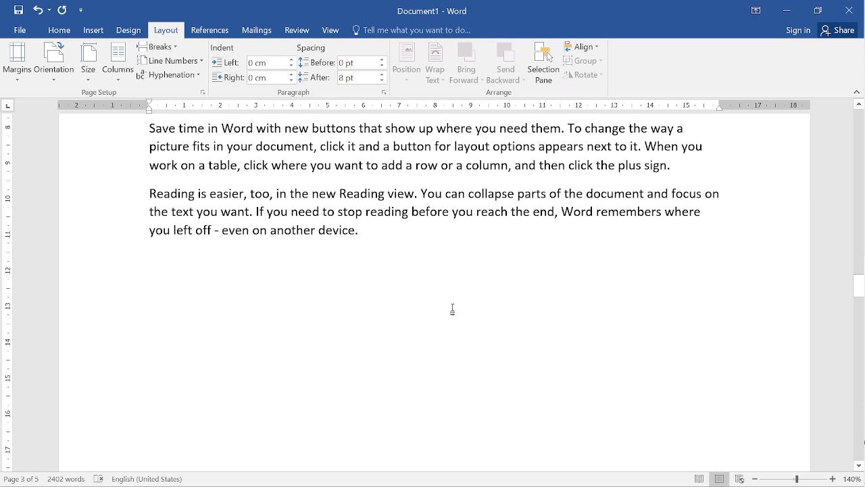
left_click(214, 30)
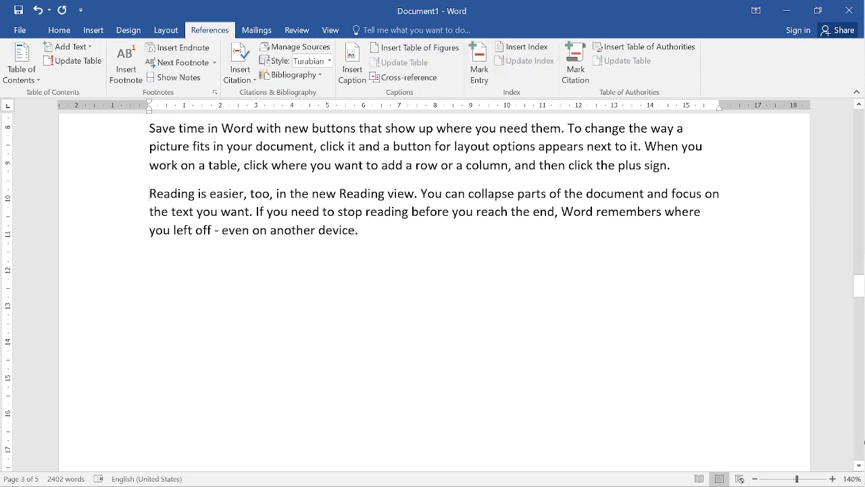
left_click(179, 48)
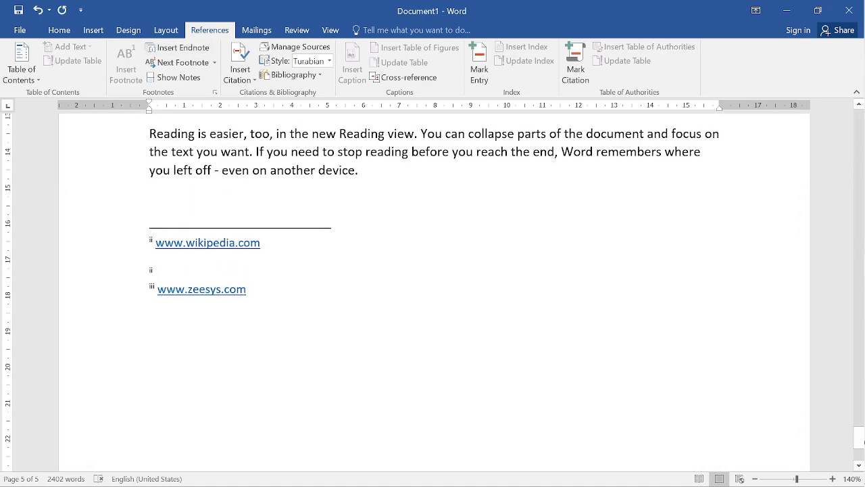
type("www.rsk.com")
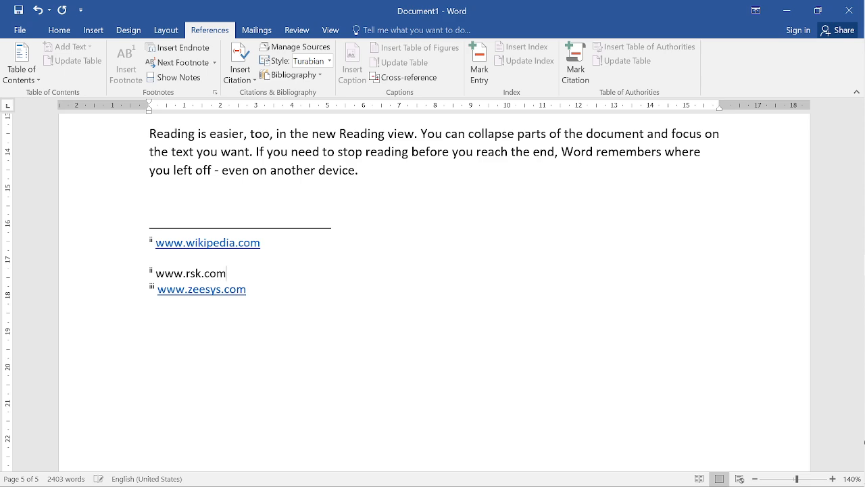
key("Return")
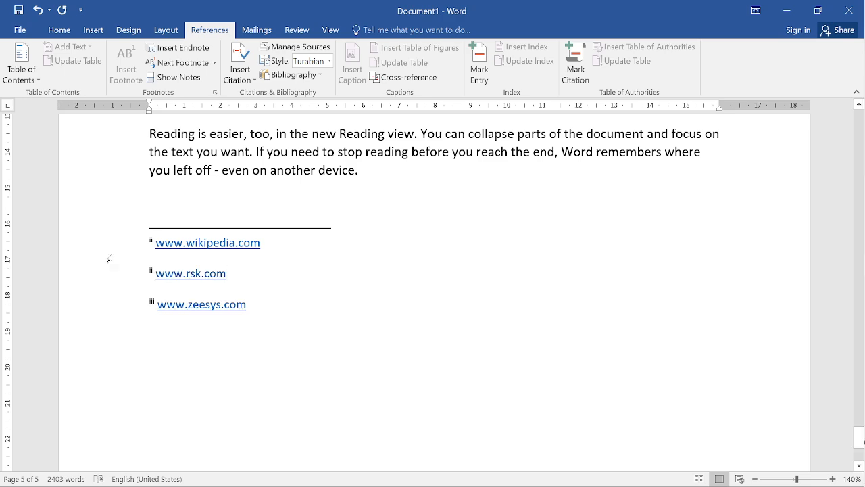
- Set the endnote location to End of section, apply it to this section, and check the endnotes on page 3
scroll(110, 254, "up", 3)
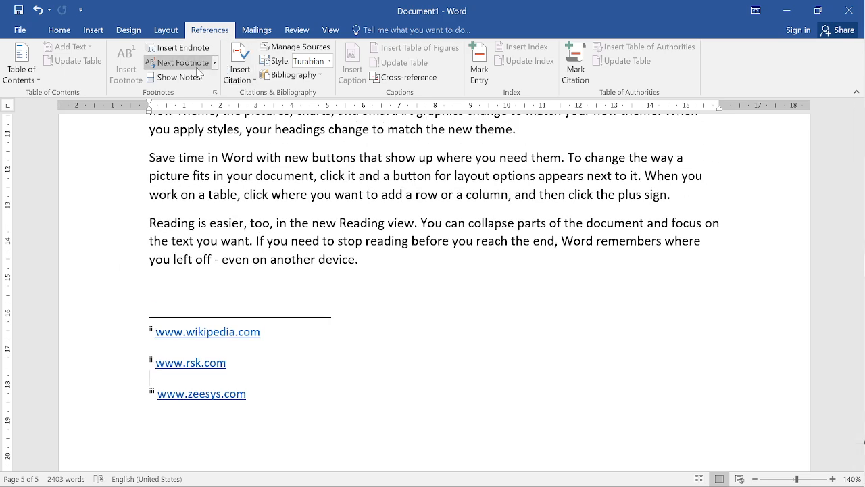
left_click(215, 92)
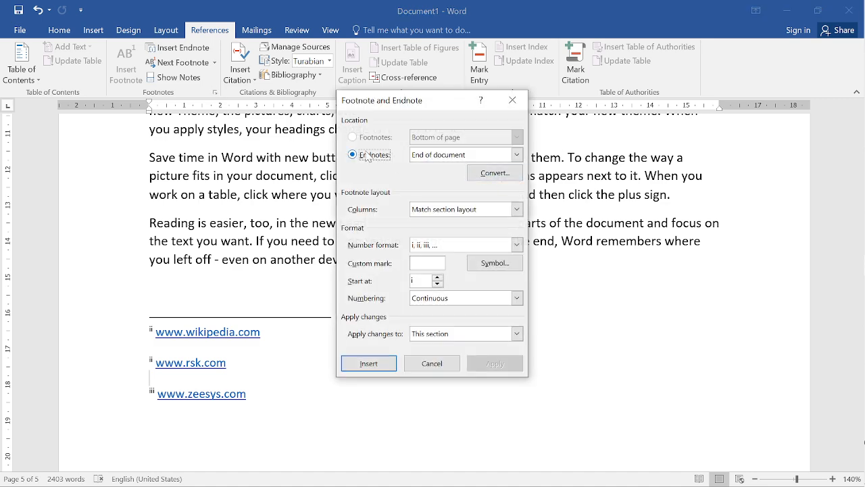
left_click(514, 158)
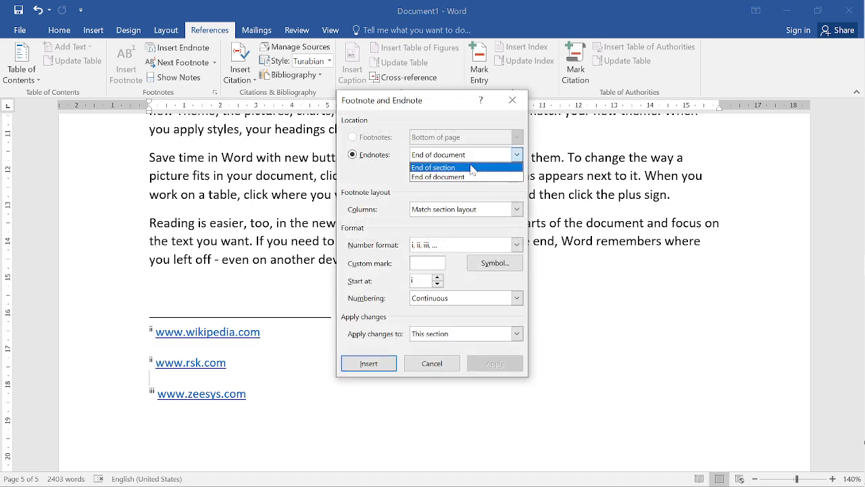
left_click(476, 168)
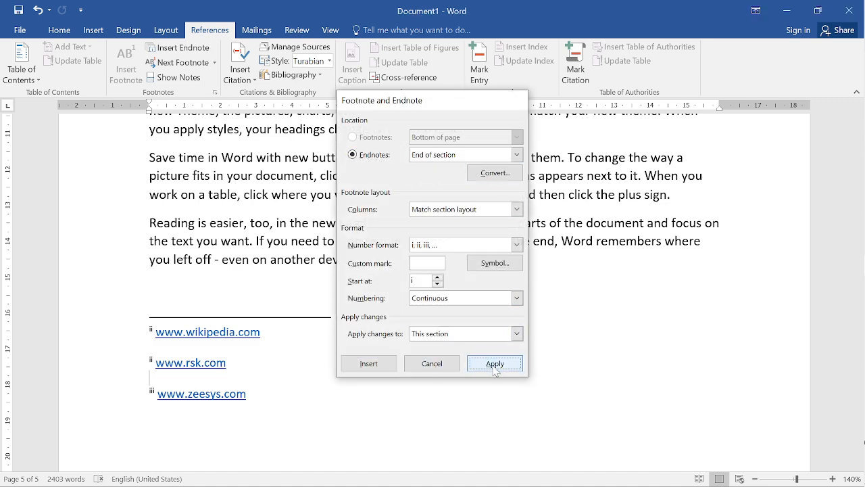
left_click(494, 363)
scroll(864, 442, "up", 20)
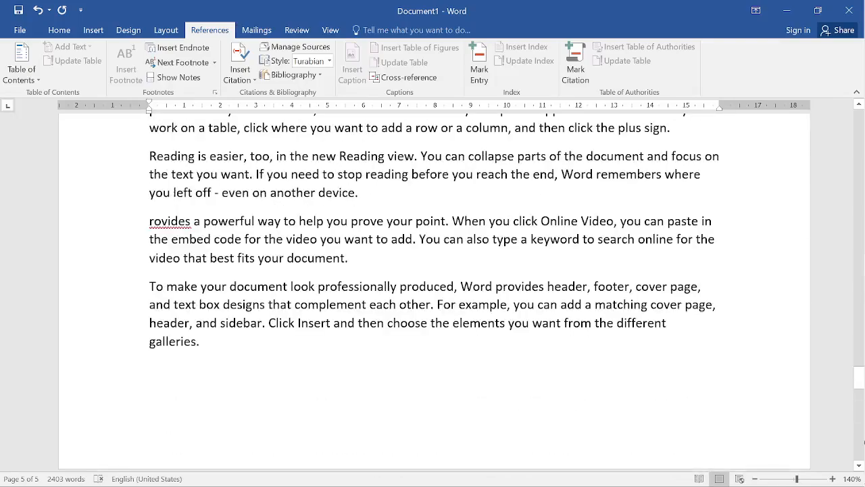
scroll(864, 442, "up", 15)
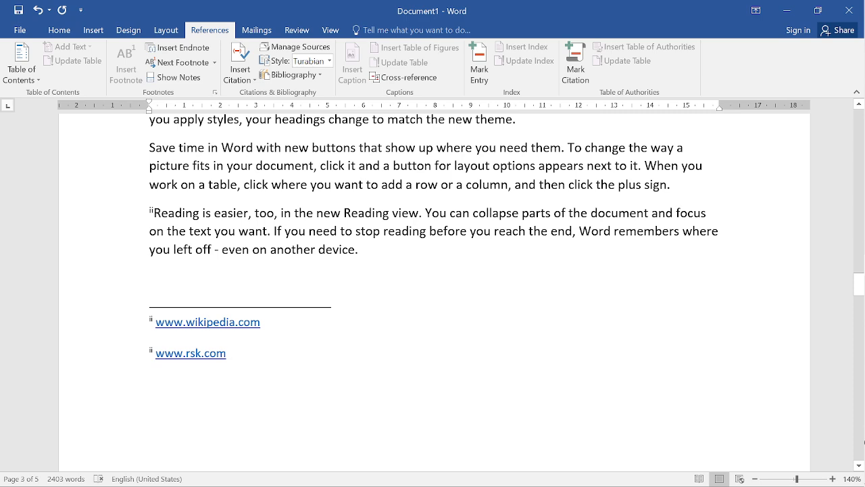
- Set the footnote layout to 2 column, apply it to this section, and check the footnotes on page 1
left_click(215, 93)
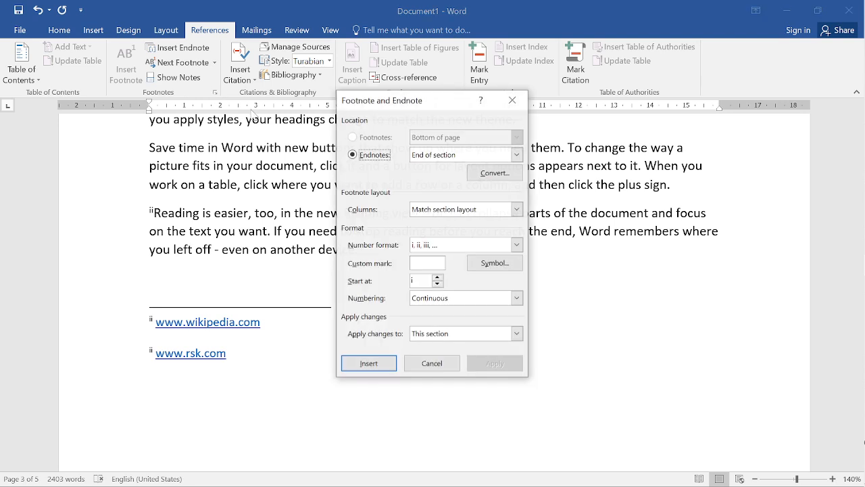
left_click(518, 210)
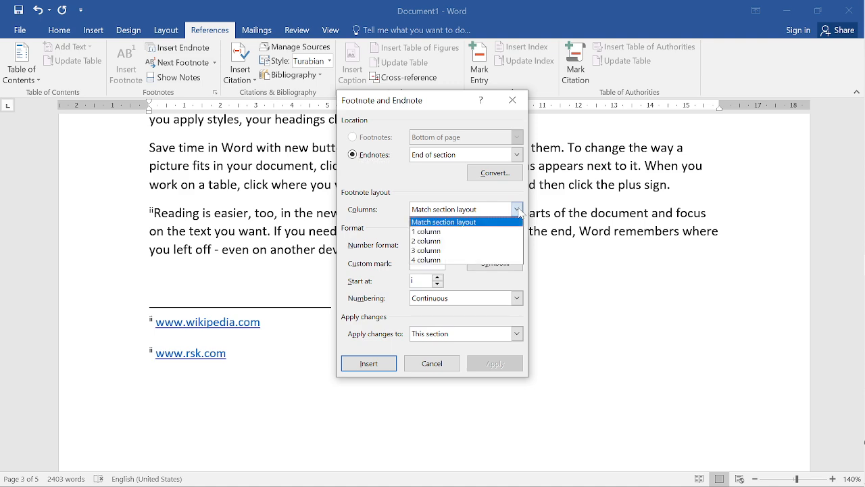
left_click(438, 242)
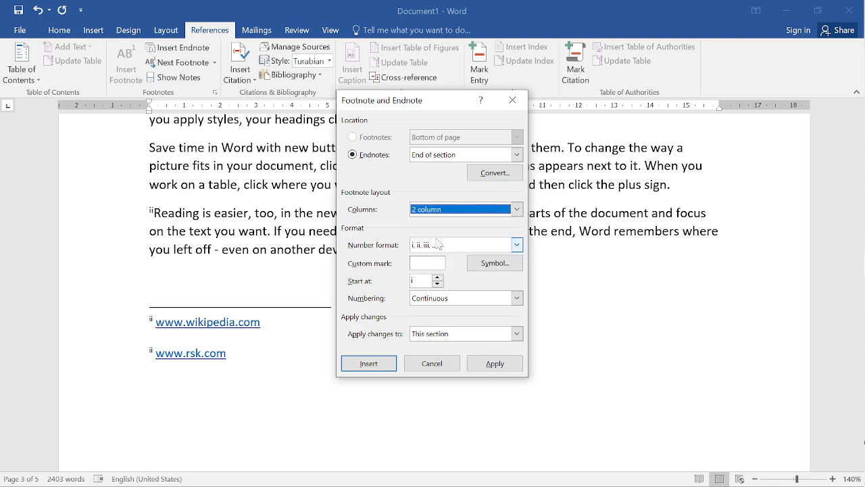
left_click(517, 210)
left_click(460, 251)
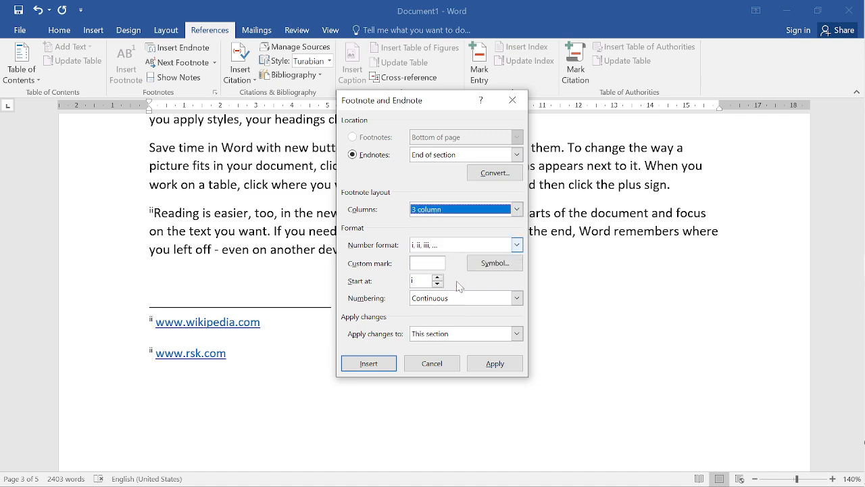
left_click(471, 209)
left_click(440, 237)
left_click(481, 366)
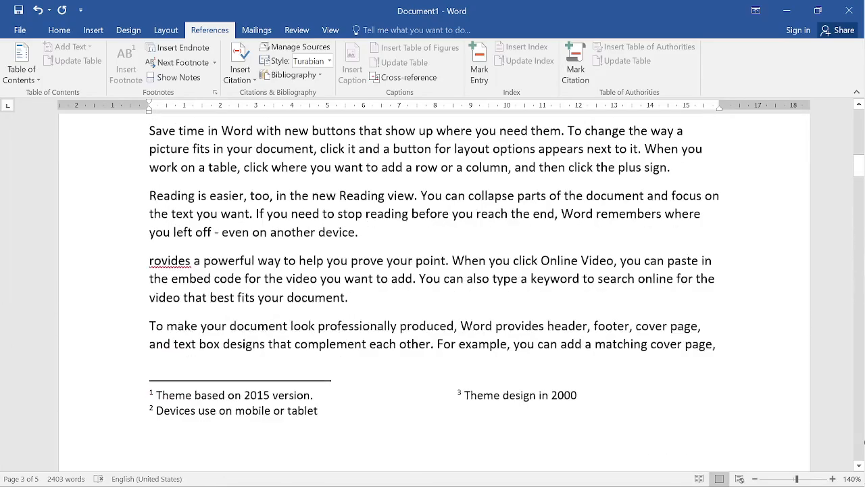
scroll(864, 442, "down", 5)
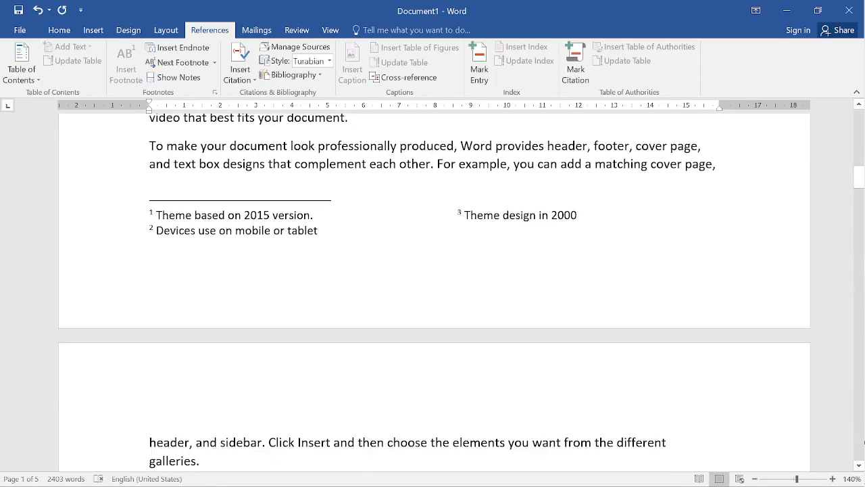
- Set the footnote columns to Match section layout and the endnote number format to 1, 2, 3, and apply both
left_click(215, 92)
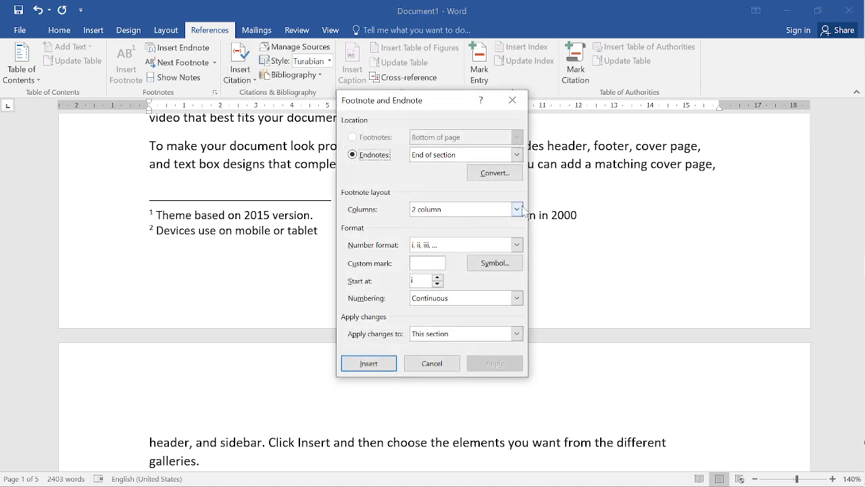
left_click(521, 209)
left_click(482, 223)
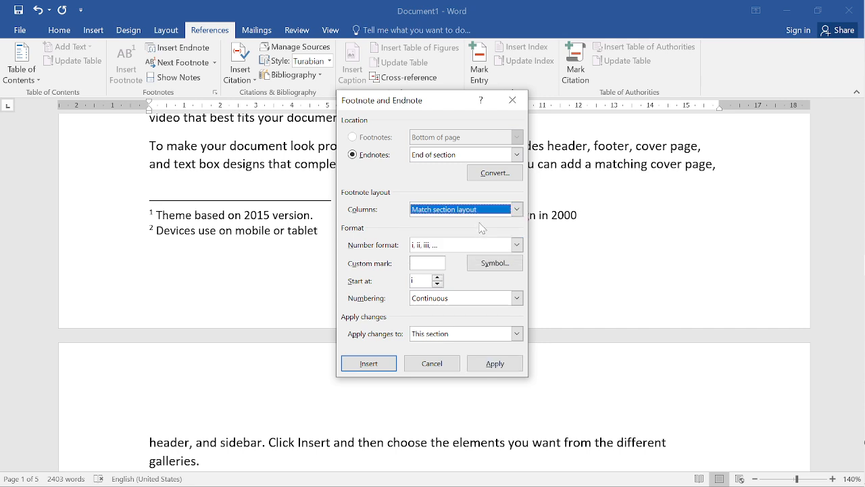
left_click(517, 245)
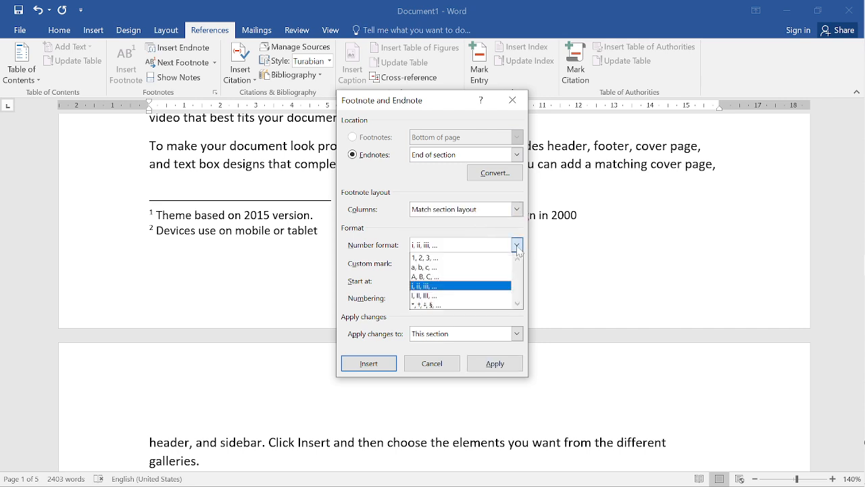
left_click(427, 254)
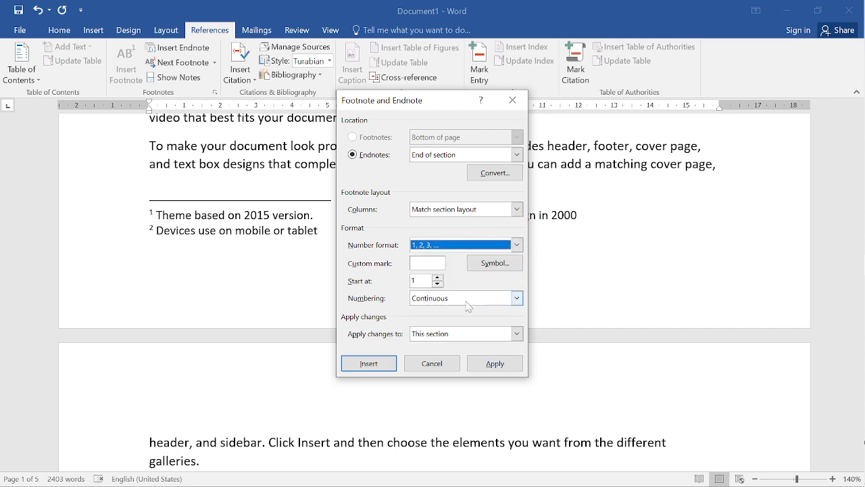
left_click(483, 362)
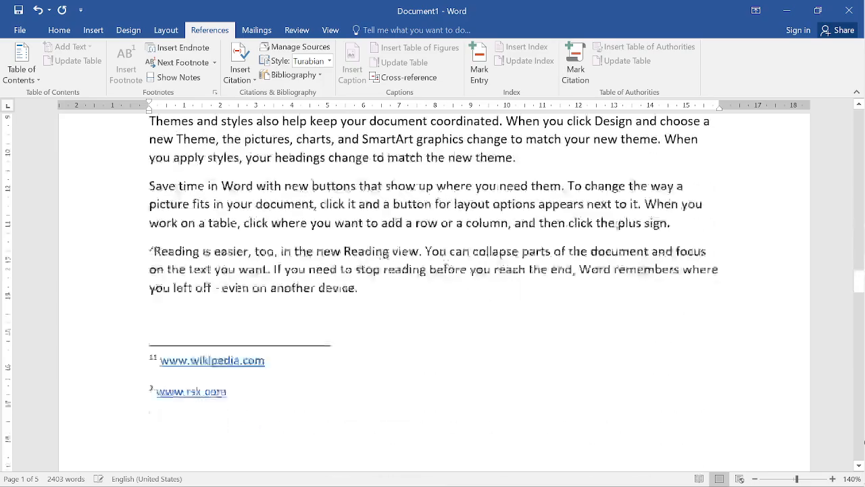
- Review the footnotes on page 1 and the endnote marks and endnotes through page 5 to compare their numbering formats
scroll(864, 443, "down", 3)
scroll(864, 442, "up", 15)
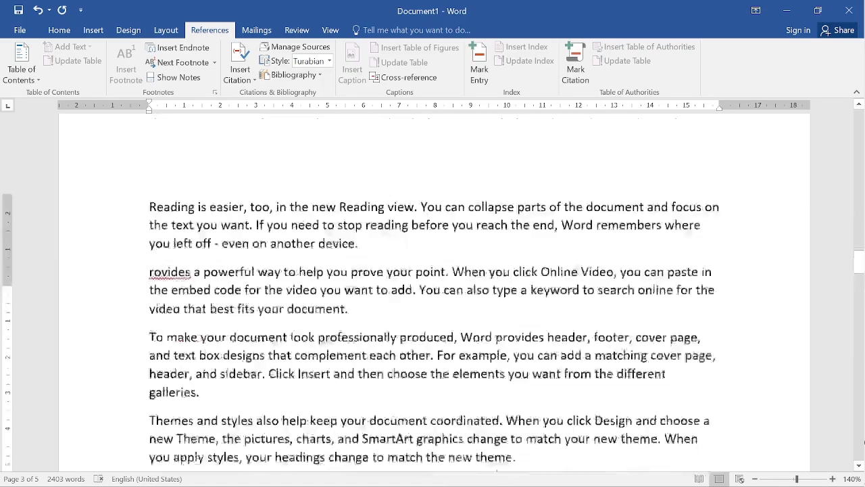
scroll(864, 442, "up", 15)
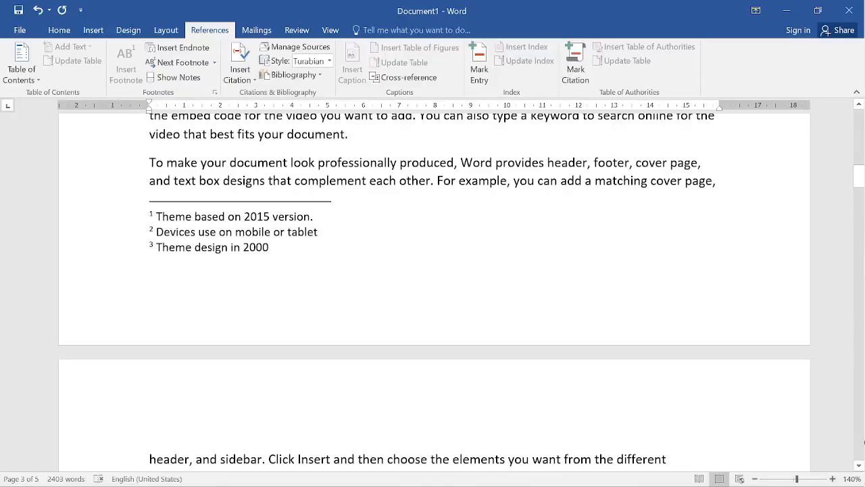
scroll(864, 442, "up", 8)
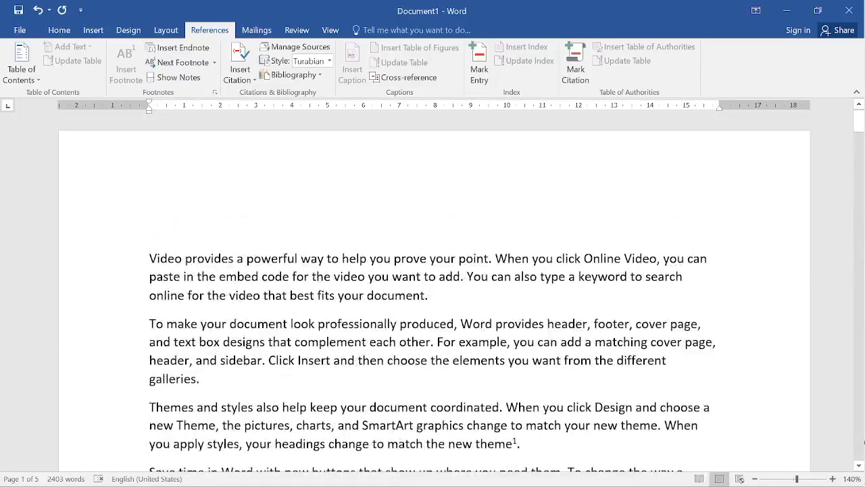
scroll(864, 443, "down", 15)
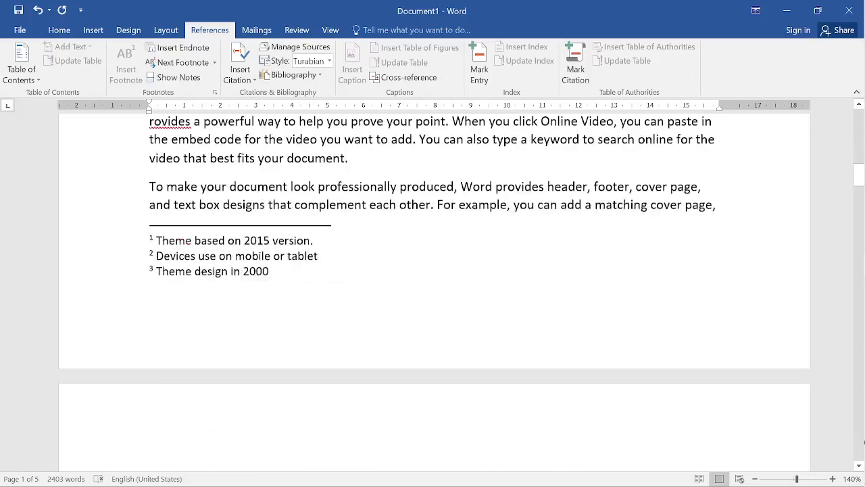
scroll(864, 443, "down", 8)
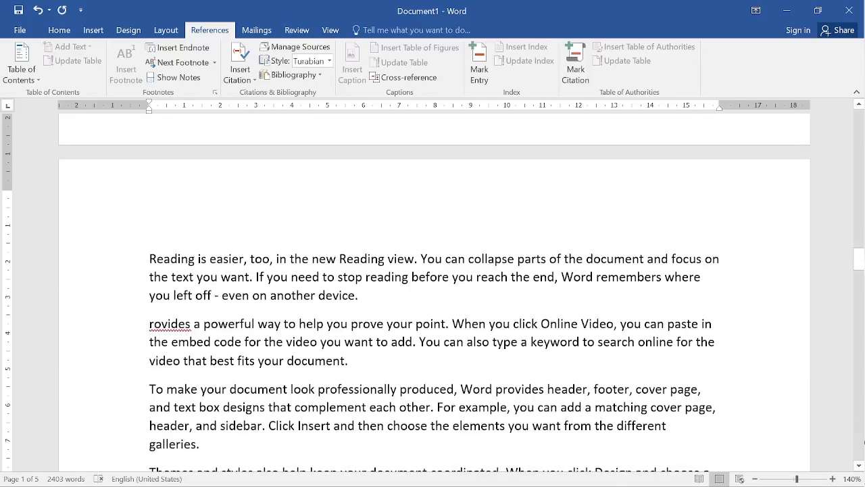
scroll(864, 443, "down", 5)
scroll(864, 443, "down", 10)
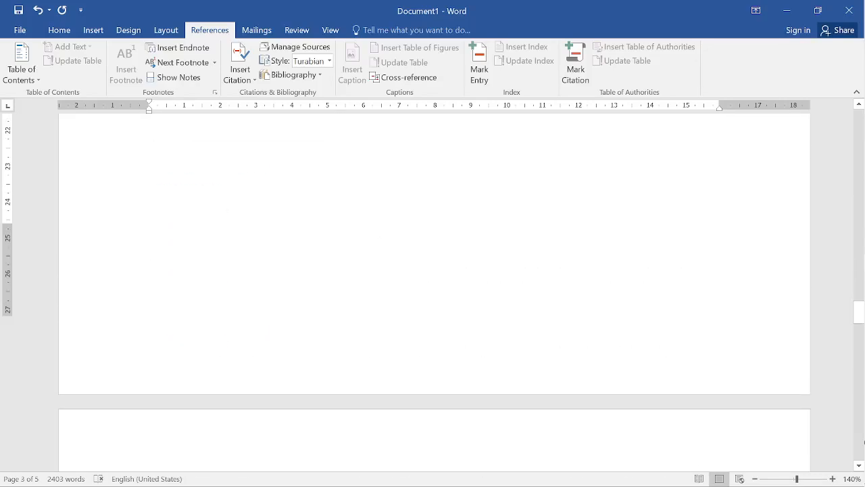
scroll(864, 443, "down", 10)
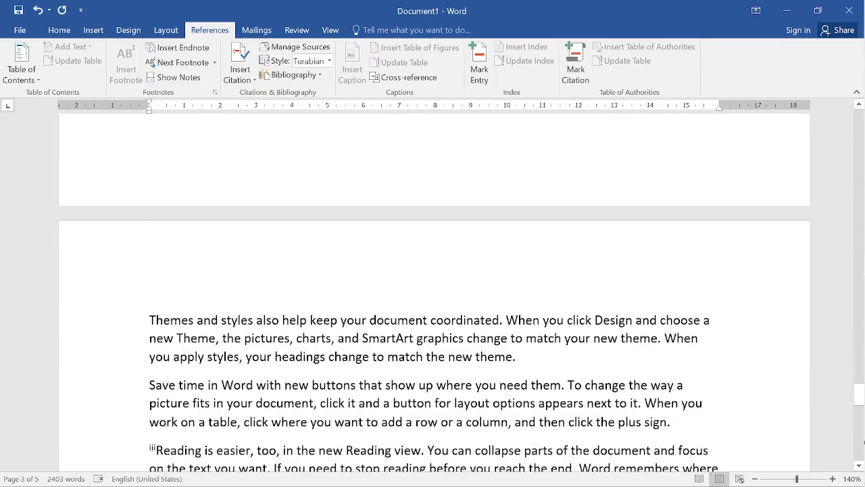
scroll(862, 442, "up", 5)
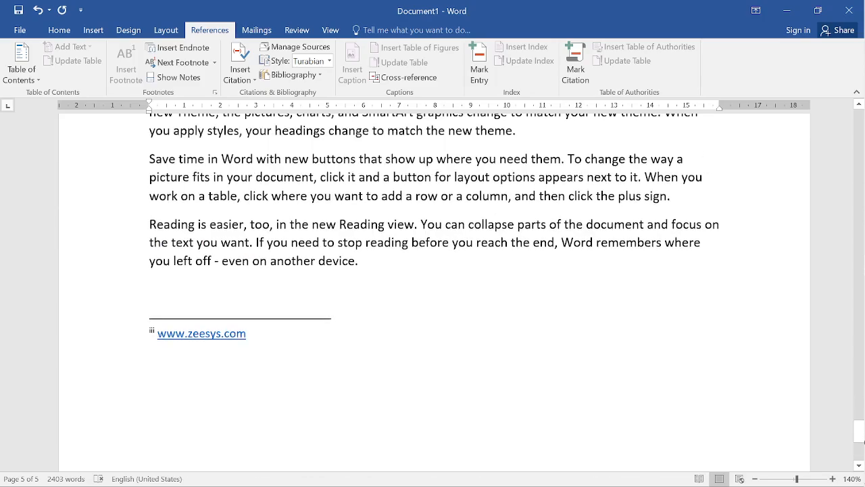
- Set the endnote numbering to Restart each section for this section, and check the endnotes on page 3
left_click(215, 92)
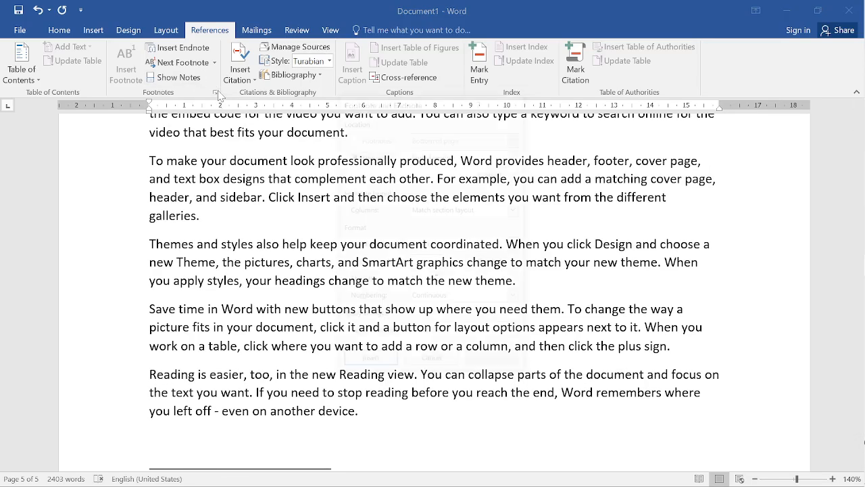
left_click(517, 298)
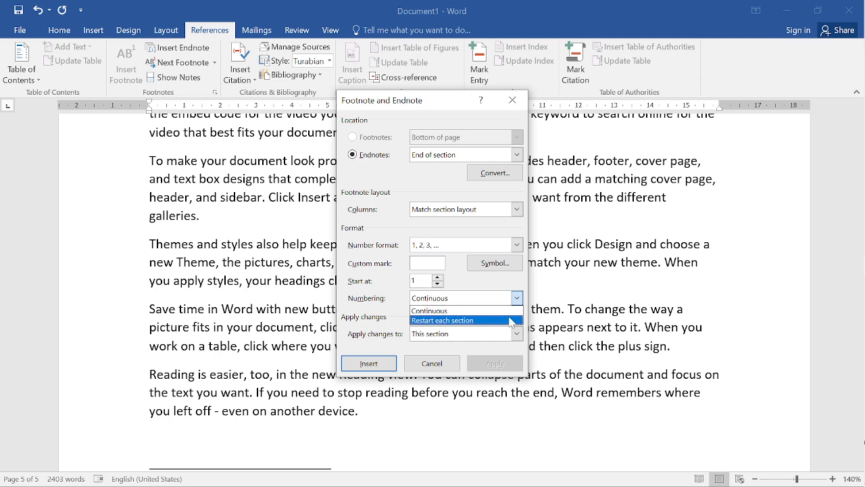
left_click(510, 320)
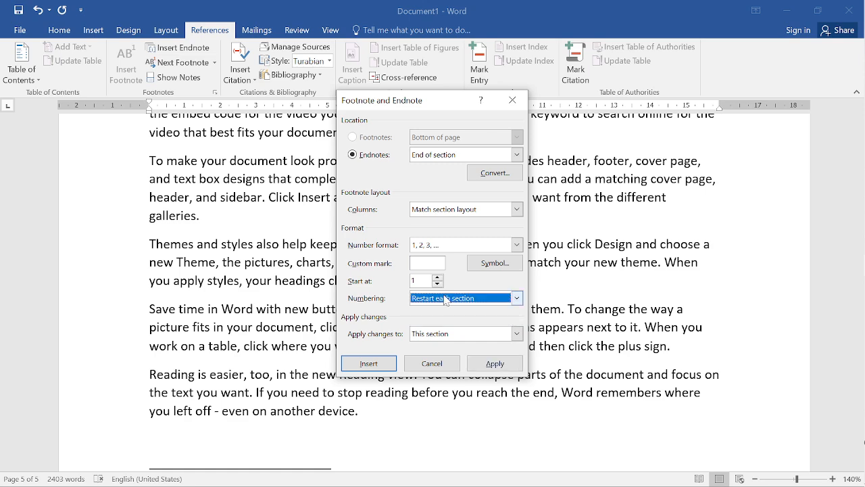
left_click(387, 367)
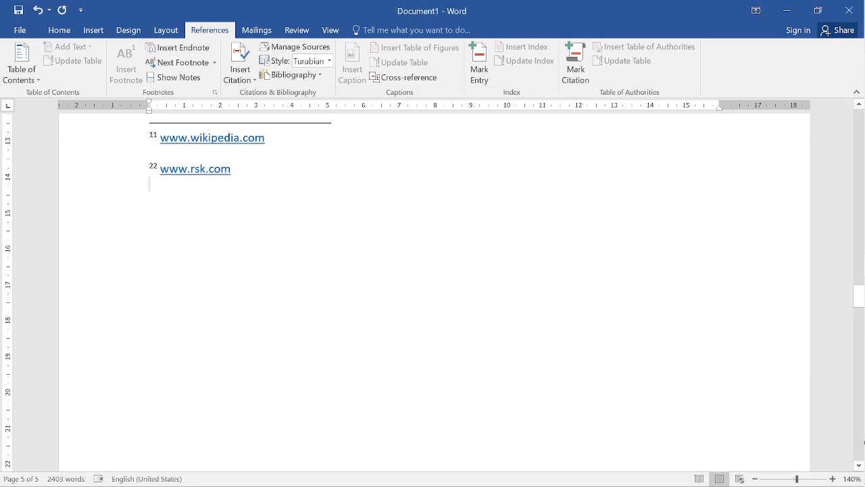
scroll(433, 291, "up", 15)
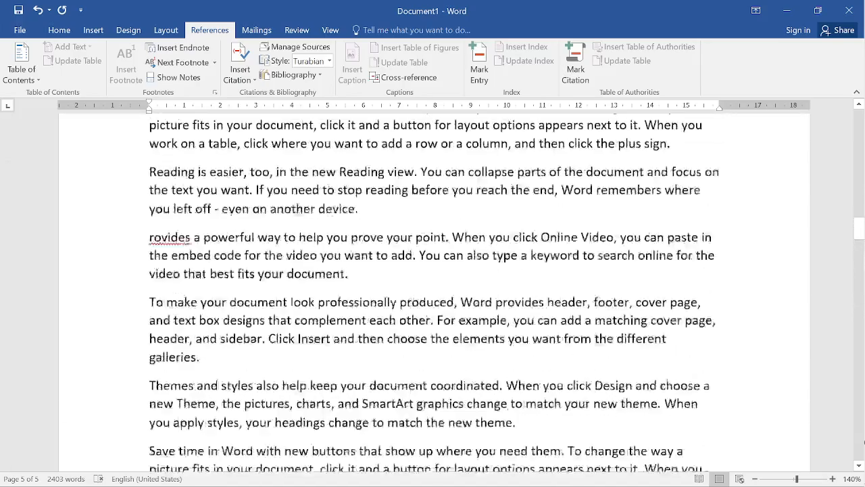
scroll(432, 290, "up", 15)
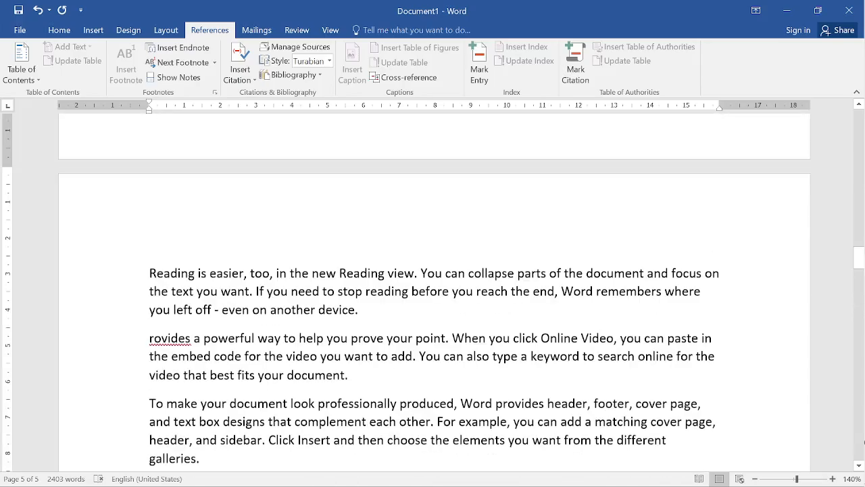
scroll(864, 442, "down", 8)
scroll(864, 442, "up", 5)
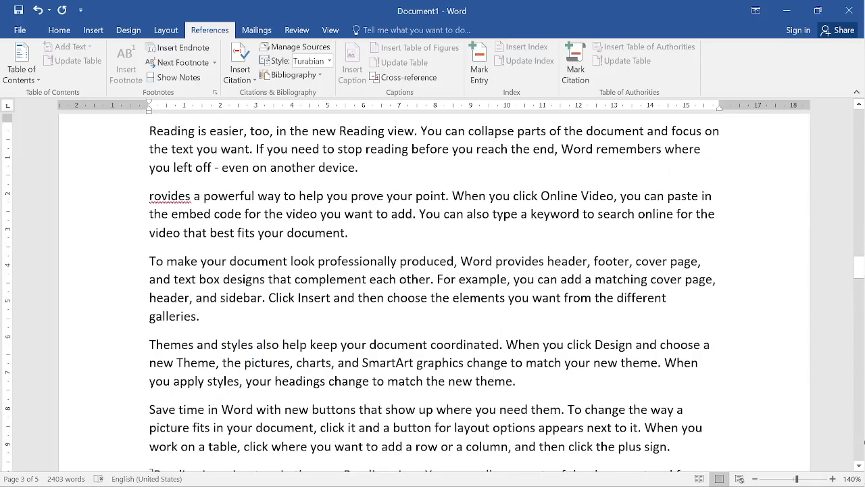
- Insert a new footnote without text in the body text on page 2
key("ctrl+Home")
scroll(864, 442, "down", 11)
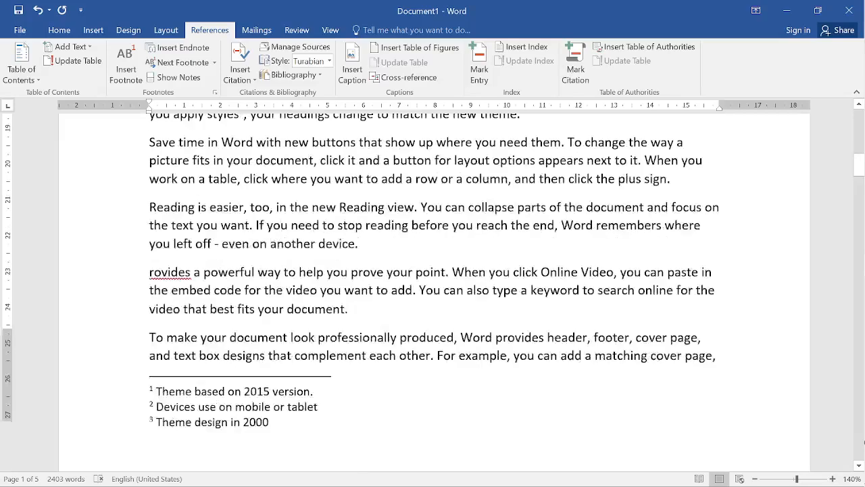
scroll(864, 442, "down", 15)
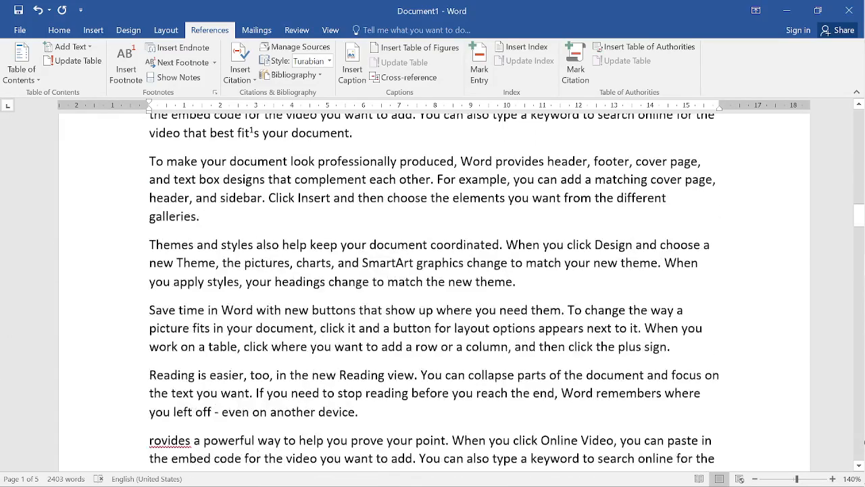
scroll(864, 442, "down", 3)
left_click(149, 187)
left_click(128, 80)
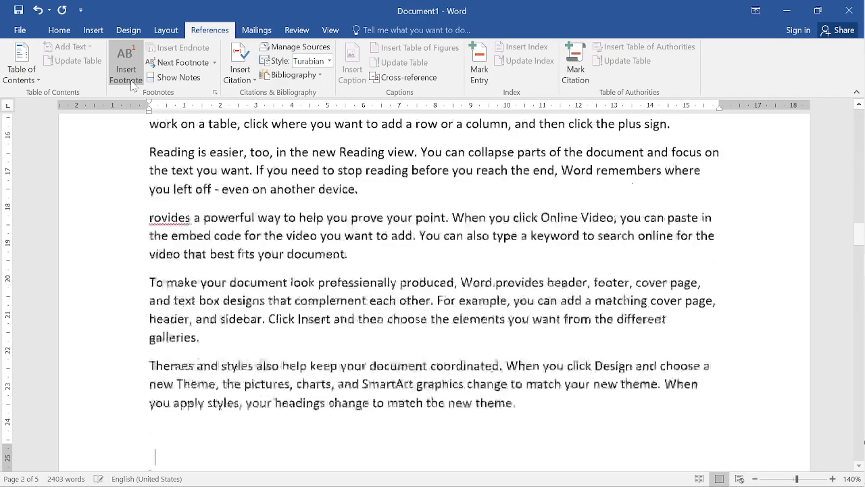
- Apply the footnote settings to the whole document from a paragraph on page 3, and check the notes on pages 3 and 2
scroll(241, 303, "down", 8)
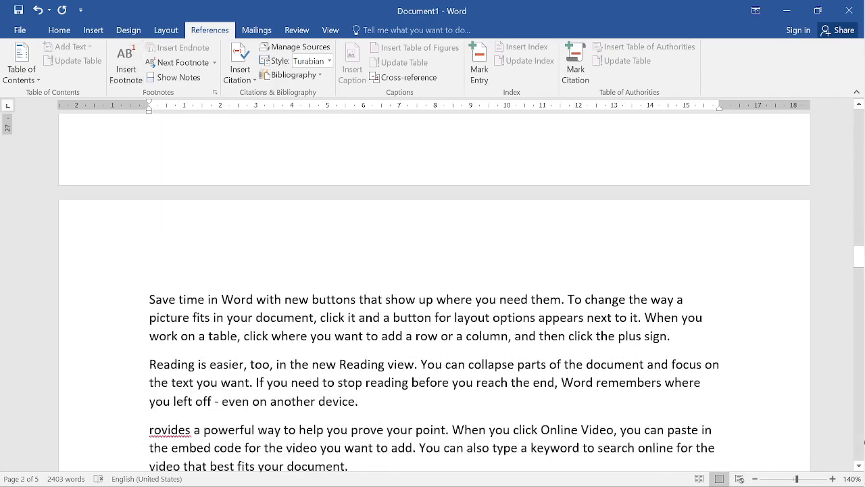
scroll(864, 442, "down", 15)
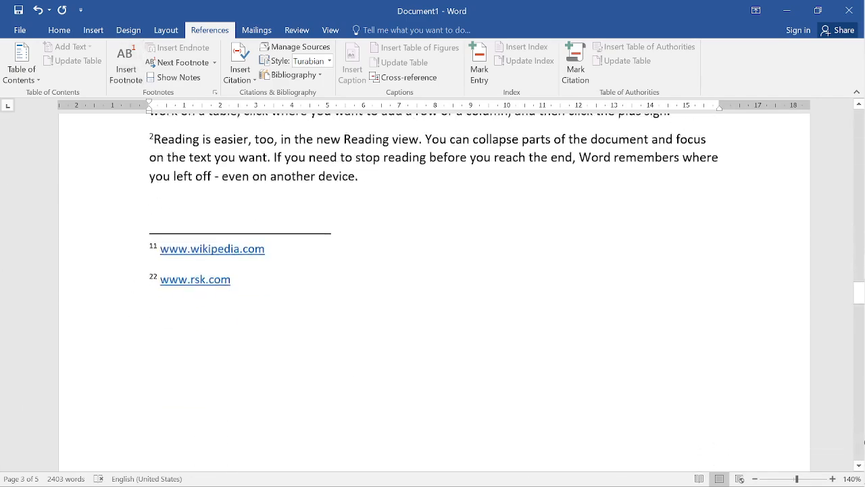
scroll(864, 442, "up", 5)
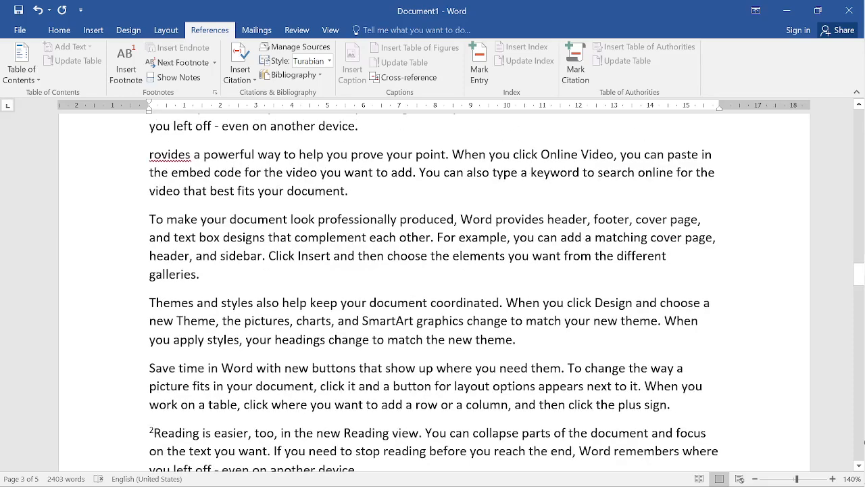
left_click(150, 191)
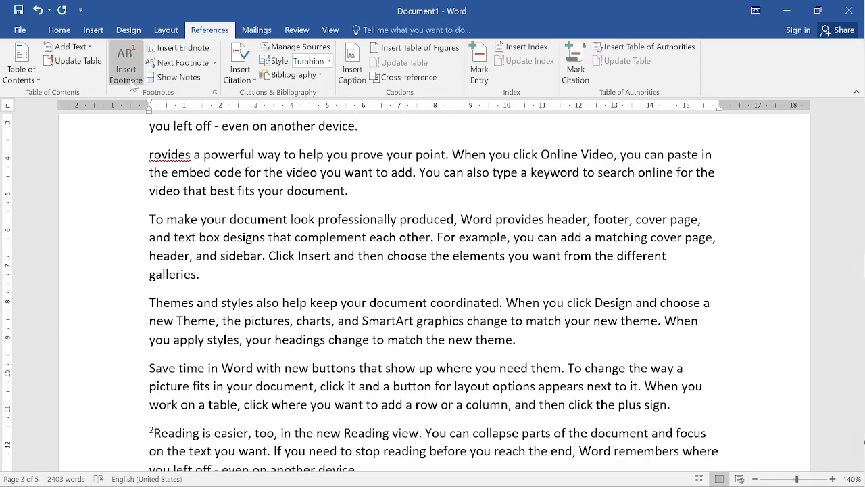
left_click(216, 92)
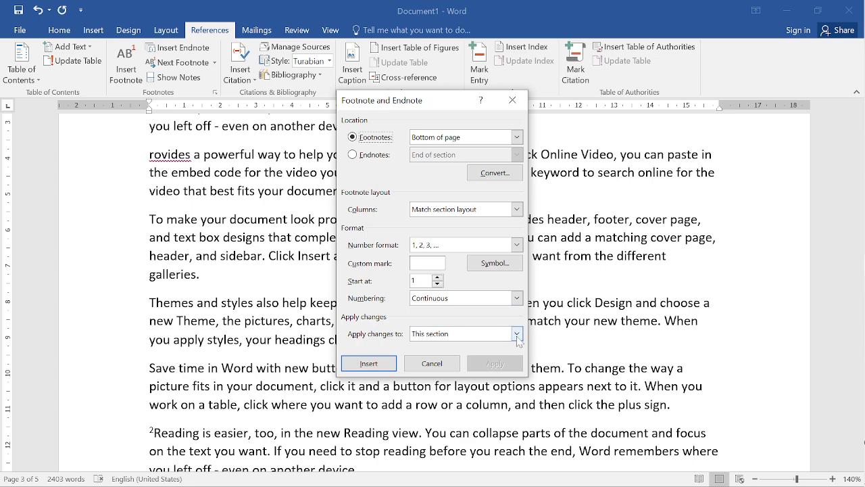
left_click(515, 334)
left_click(518, 340)
left_click(517, 334)
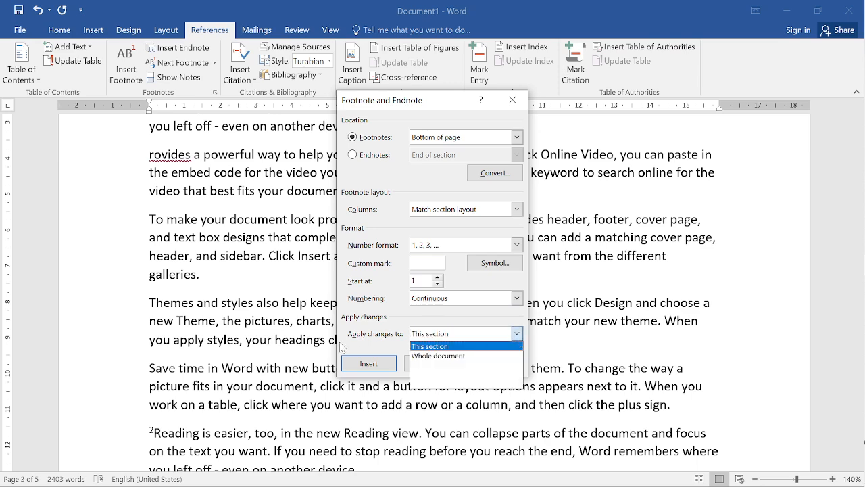
left_click(427, 357)
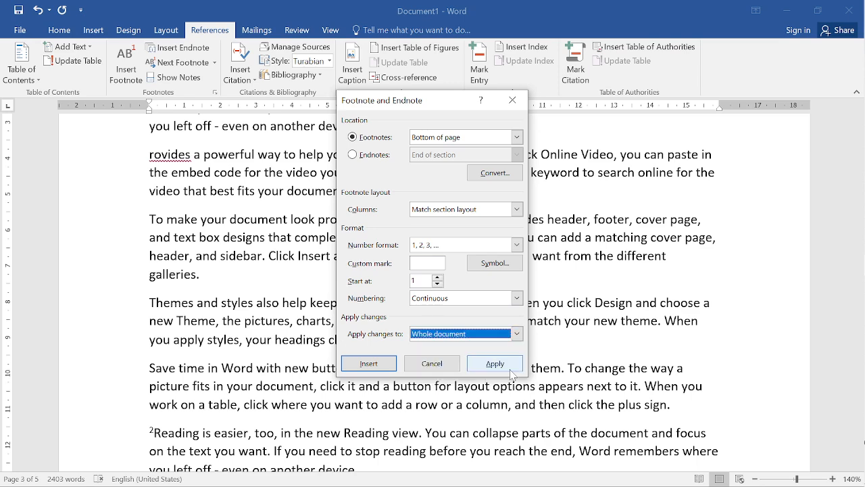
left_click(497, 363)
scroll(864, 442, "down", 4)
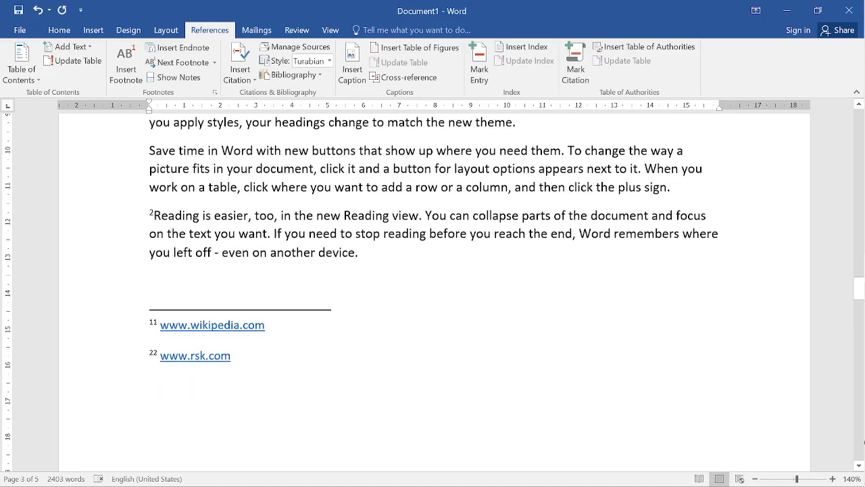
scroll(864, 443, "up", 6)
scroll(864, 443, "up", 12)
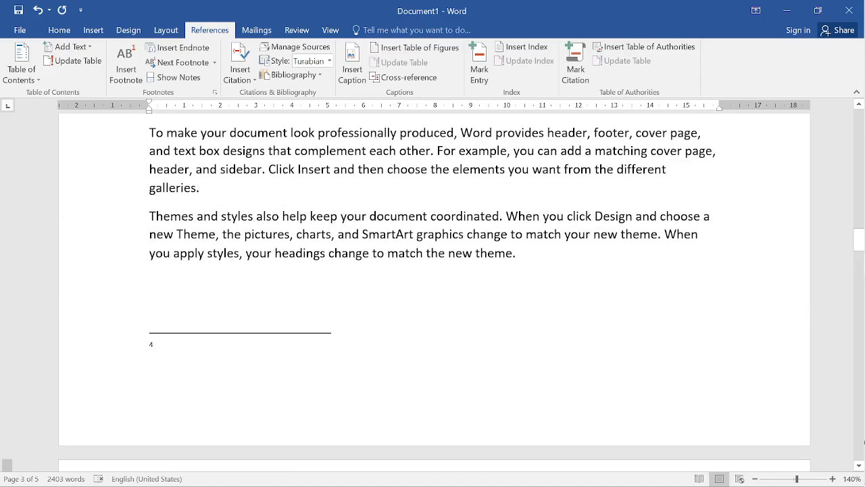
scroll(864, 442, "up", 9)
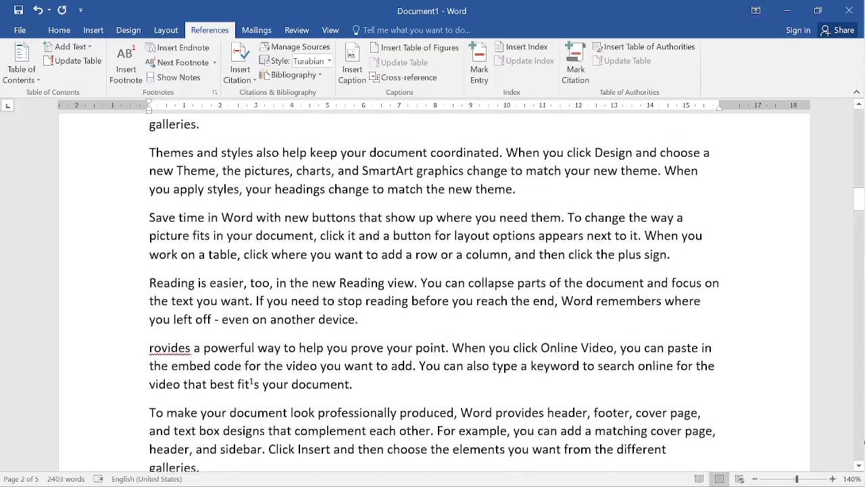